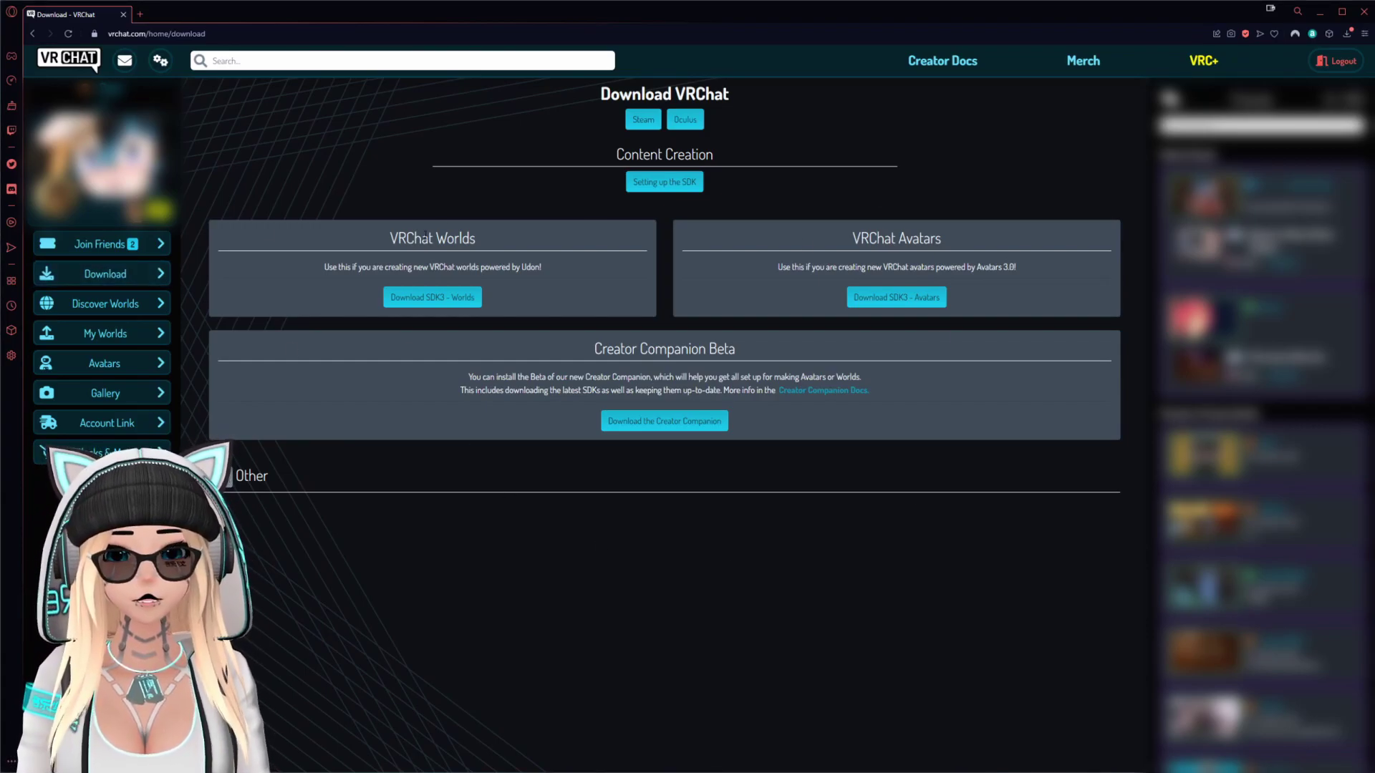
# - Check VRChat's supported Unity version, 2019.4.31f1, in the SDK setup guide and open Unity's download page
pyautogui.middleClick(653, 185)
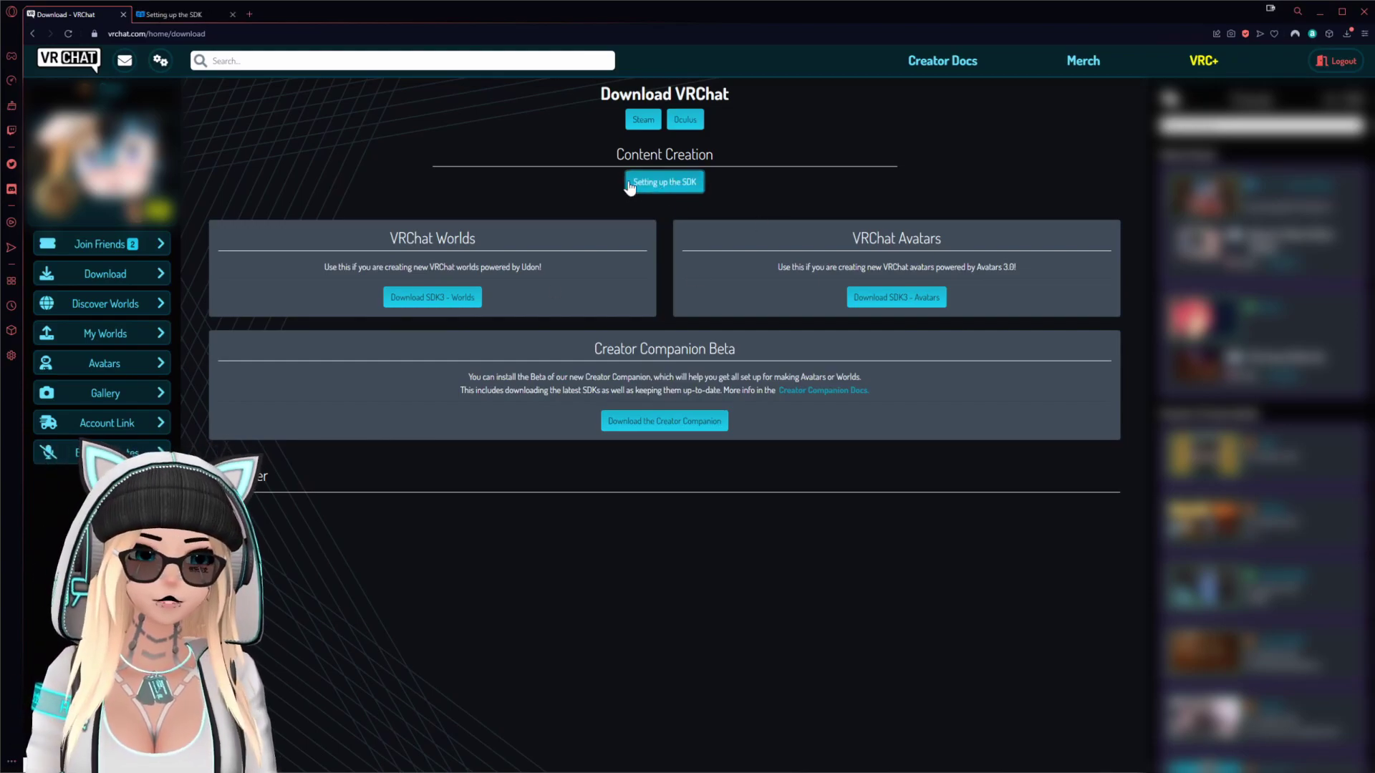
pyautogui.click(199, 17)
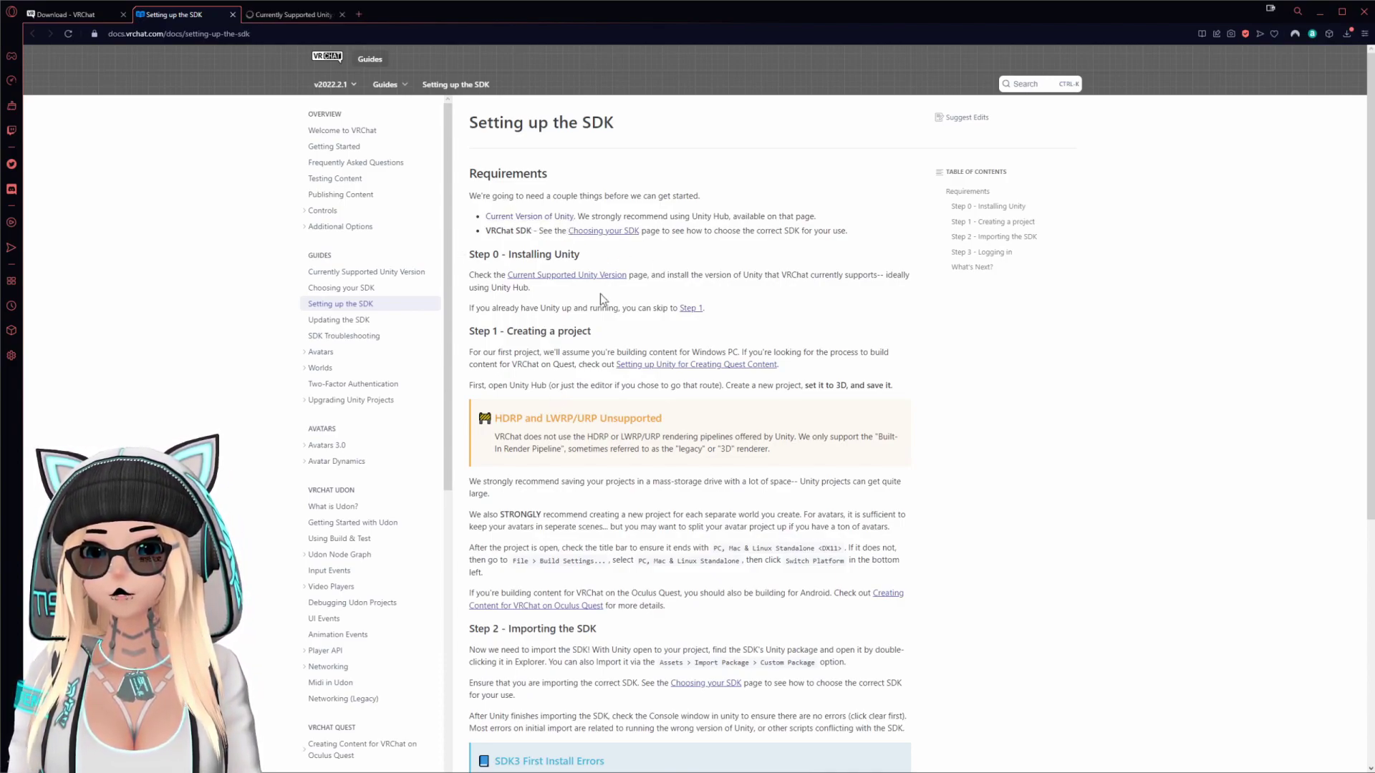
pyautogui.click(280, 15)
pyautogui.moveTo(708, 238); pyautogui.dragTo(638, 245)
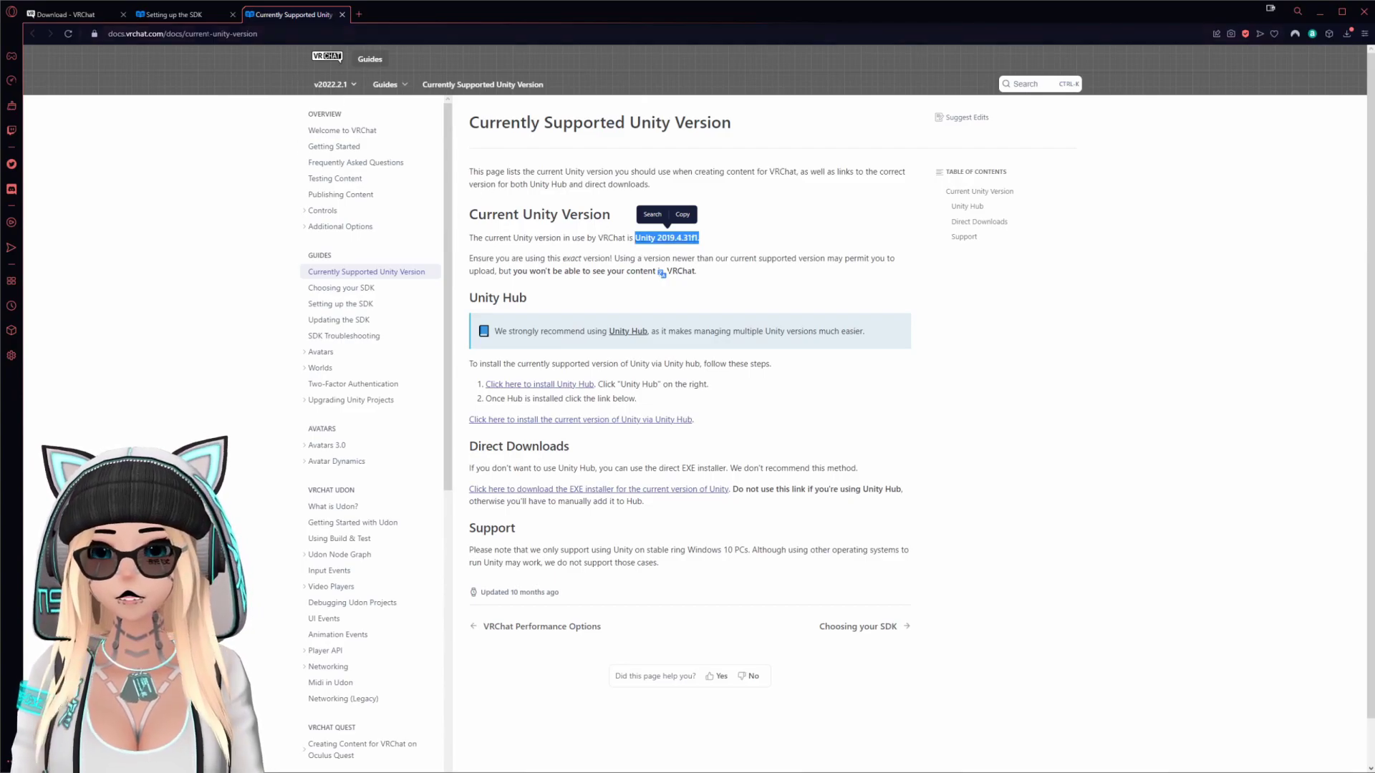
pyautogui.click(193, 16)
pyautogui.moveTo(672, 229); pyautogui.dragTo(484, 214)
pyautogui.click(729, 220)
pyautogui.click(290, 14)
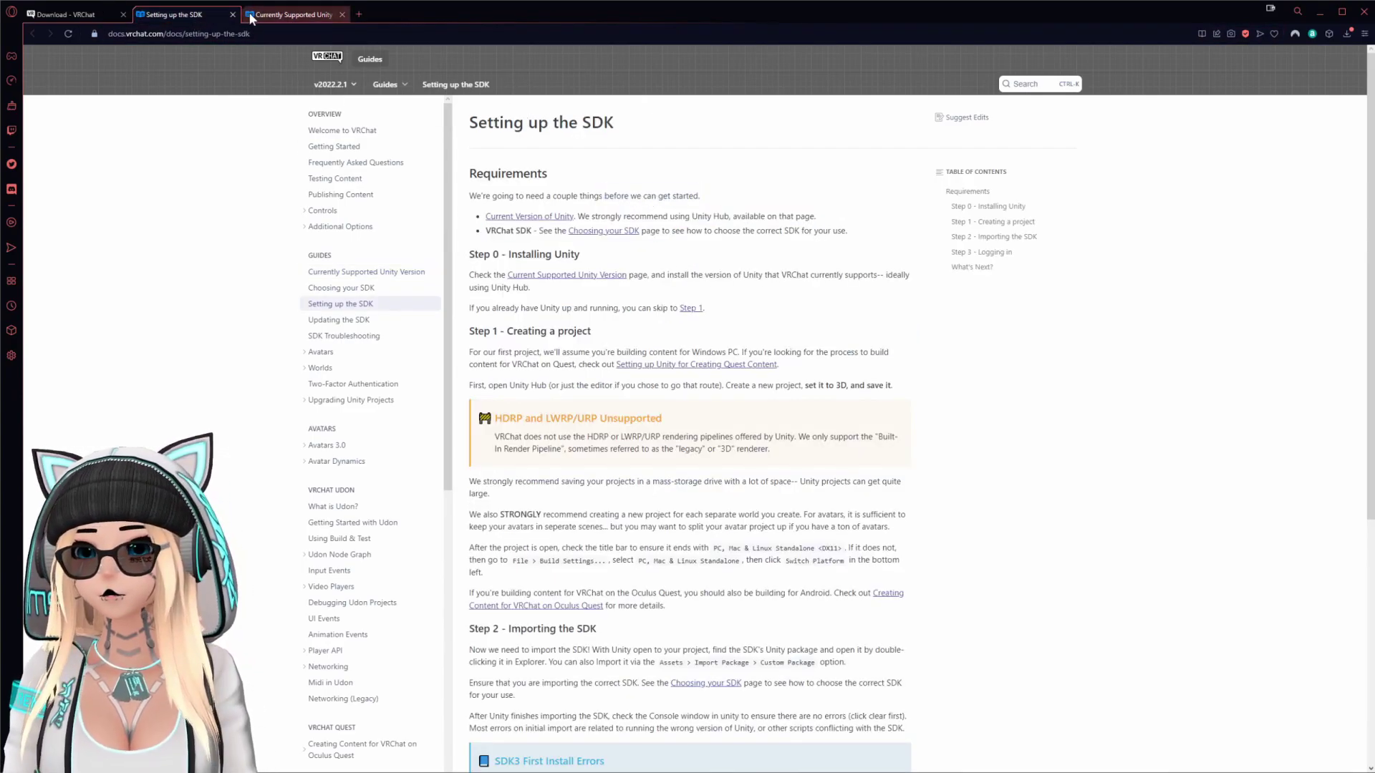
pyautogui.hotkey('ctrl', 'l')
pyautogui.click(673, 247)
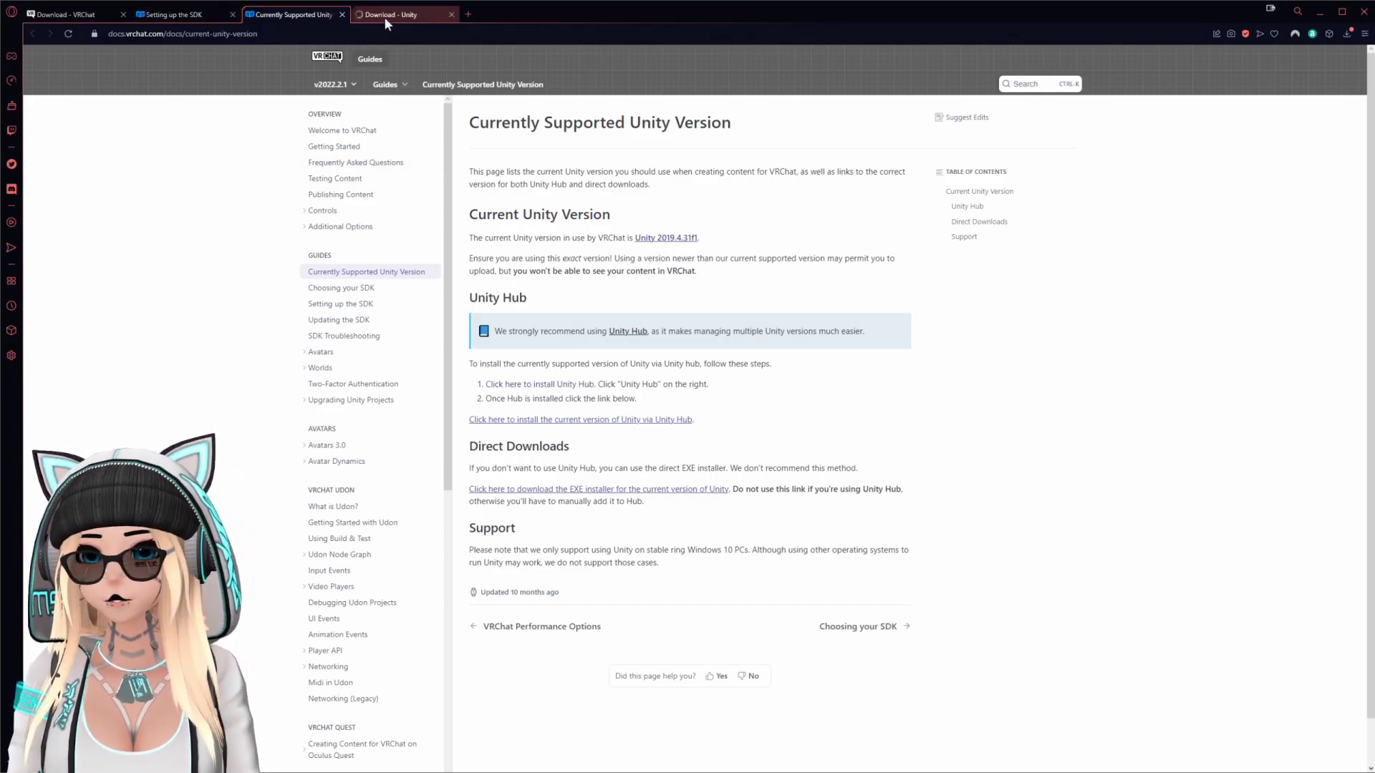
# - From Unity Hub's Installs, use Install Editor's Archive tab to open Unity's download archive in the browser
pyautogui.click(386, 15)
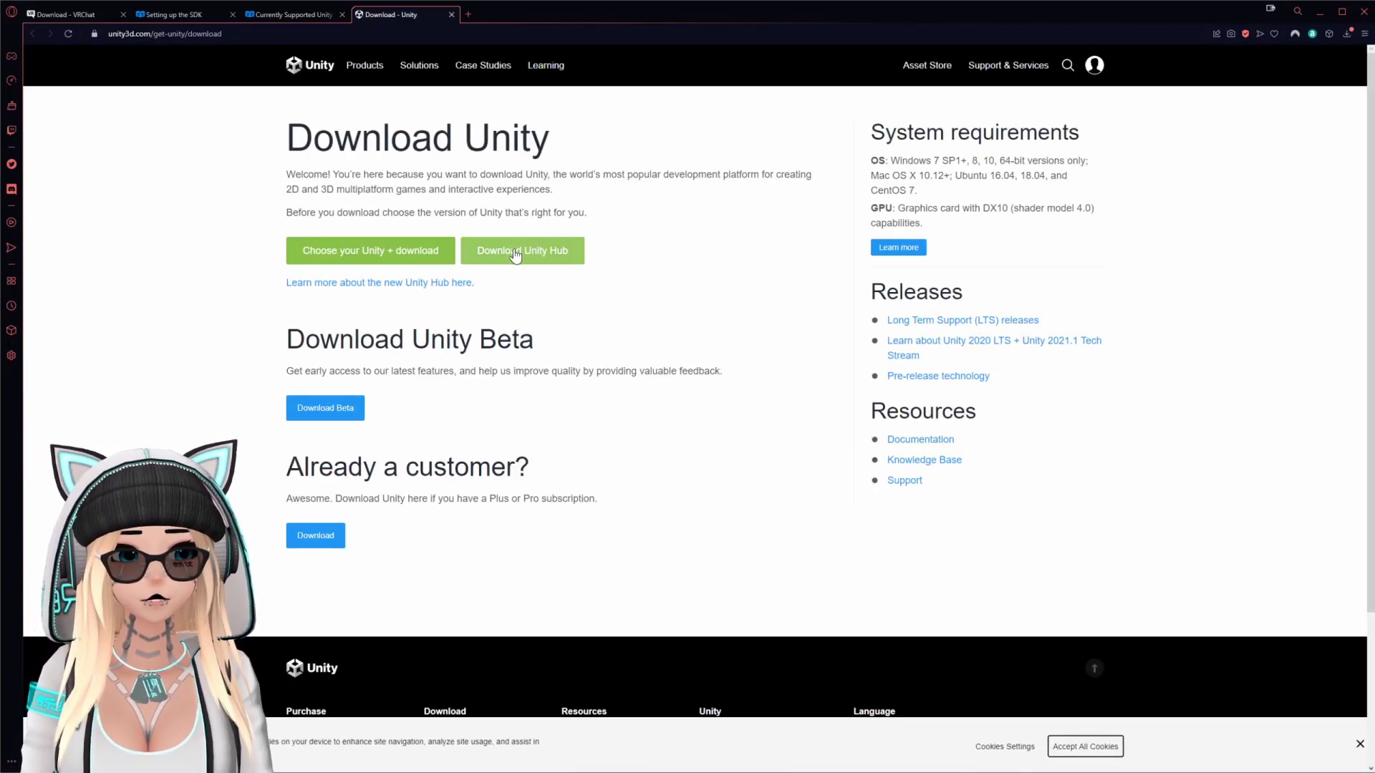
pyautogui.click(367, 752)
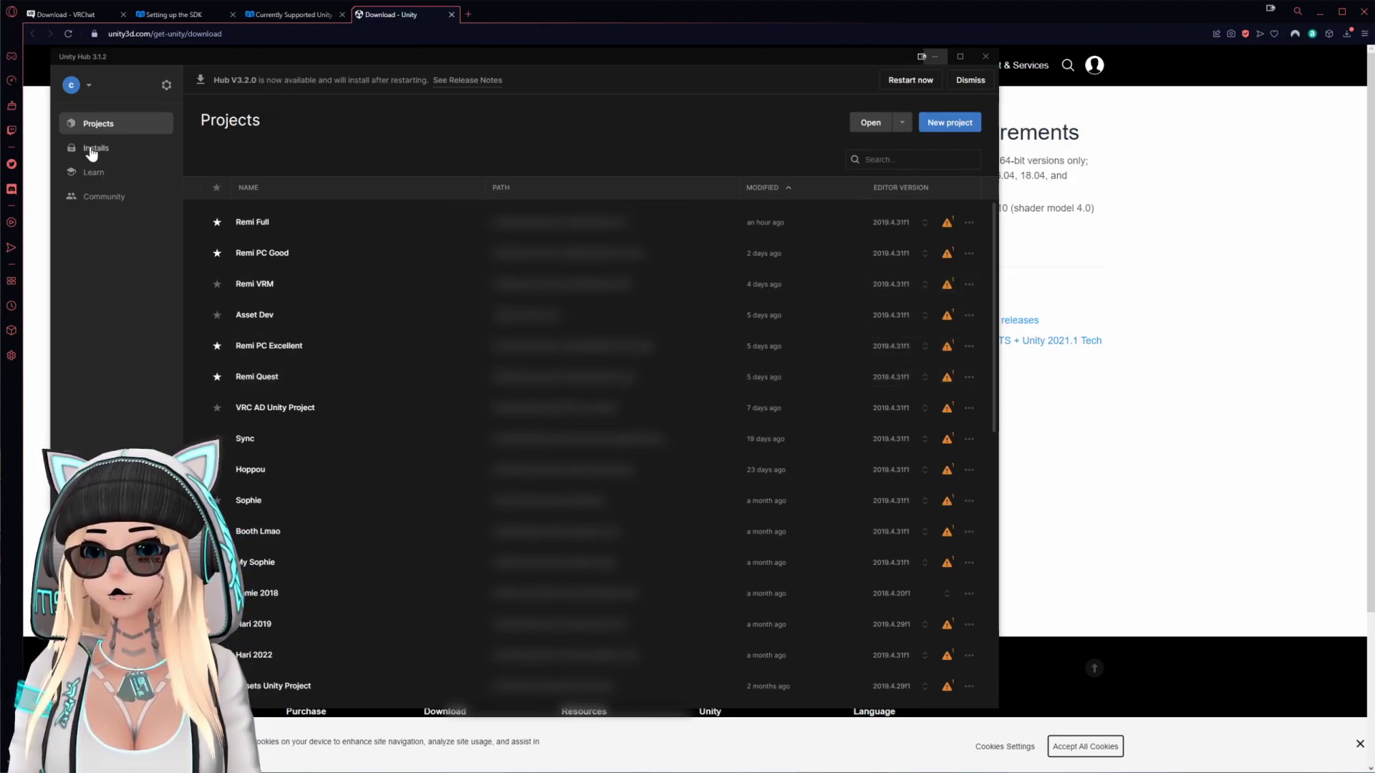
pyautogui.click(91, 151)
pyautogui.click(943, 127)
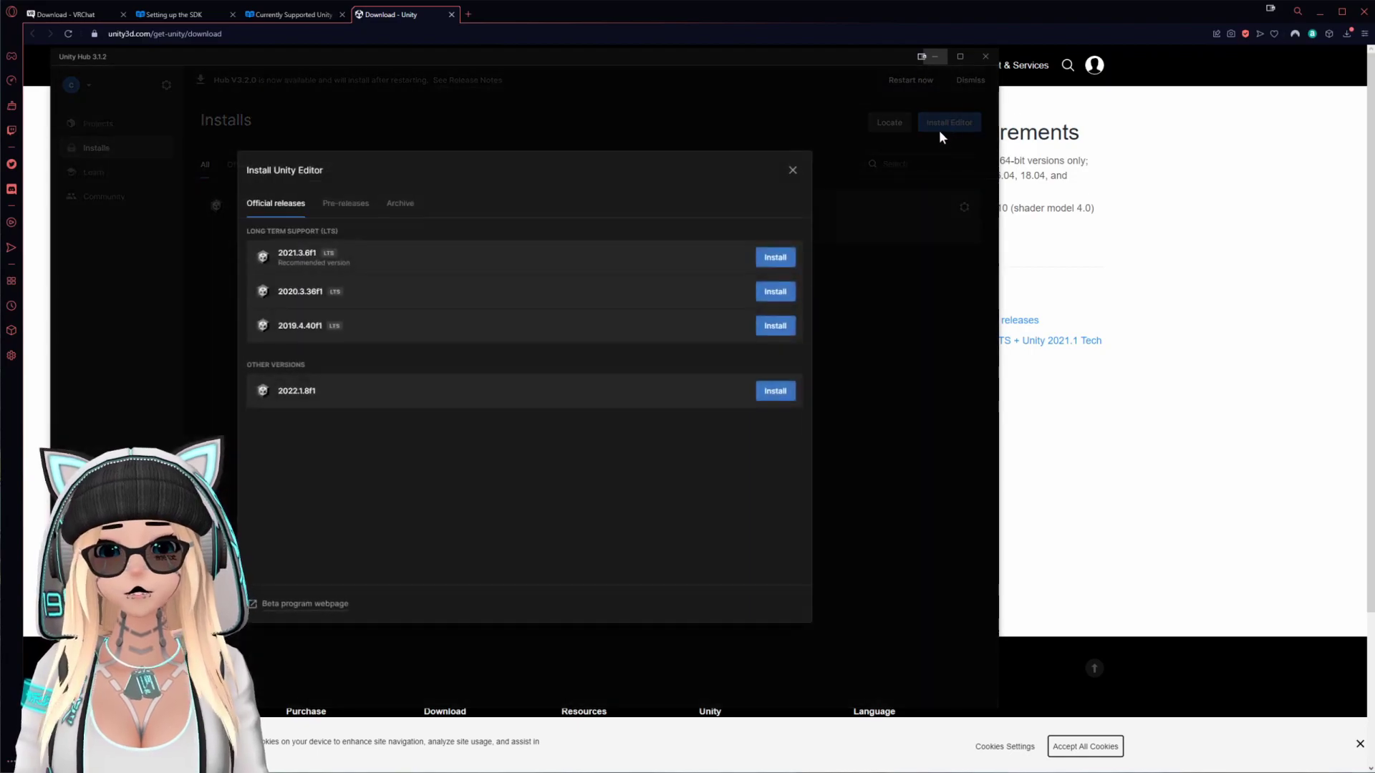
pyautogui.click(396, 208)
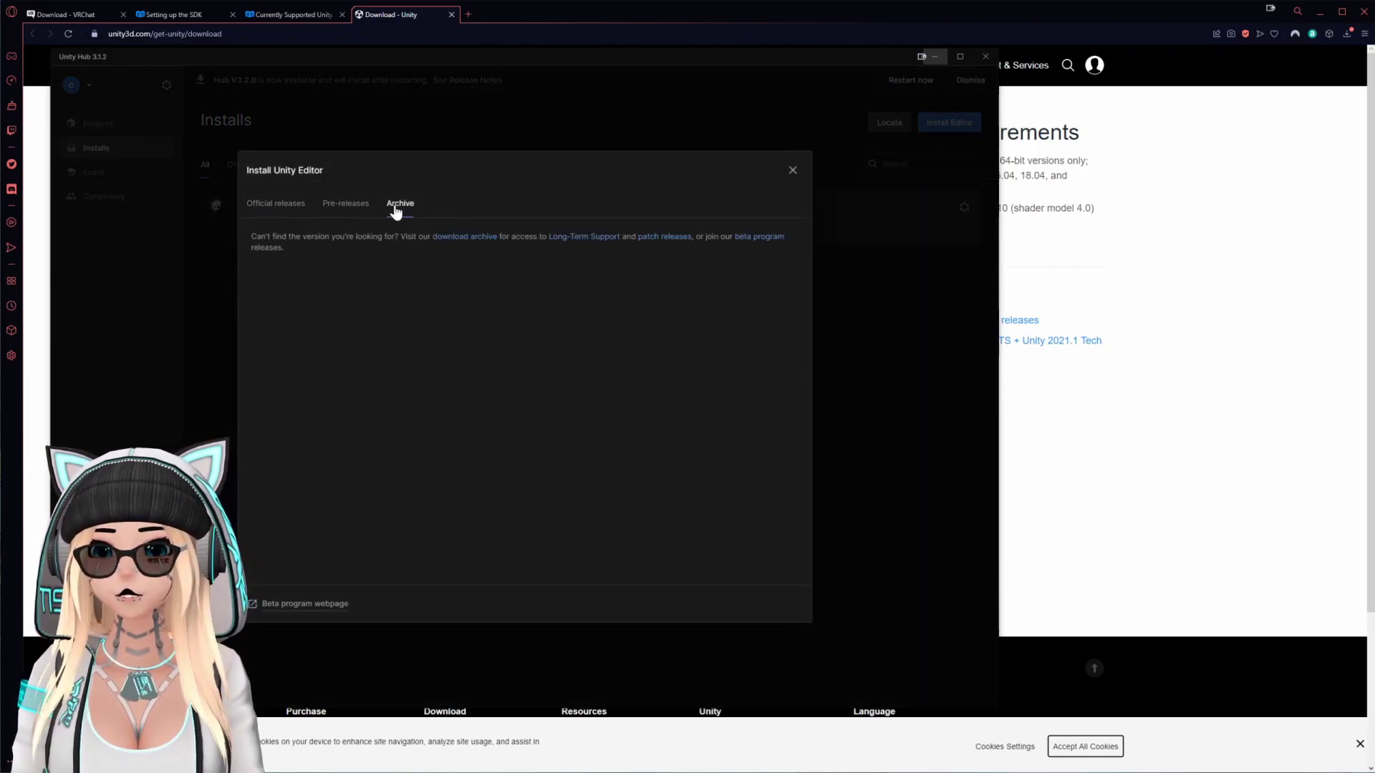
pyautogui.click(453, 241)
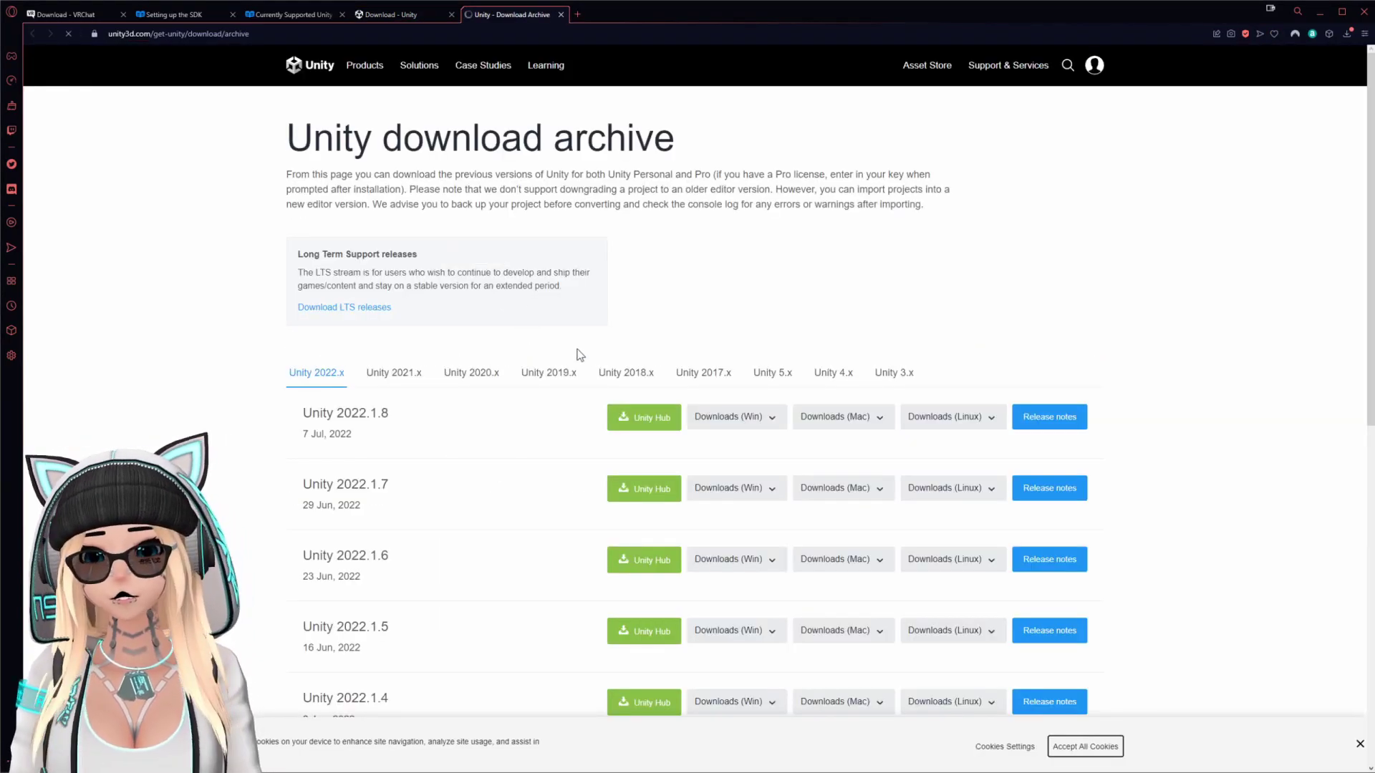
# - Locate Unity 2019.4.31f1 under the 2019.x releases and send it to Unity Hub
pyautogui.click(550, 378)
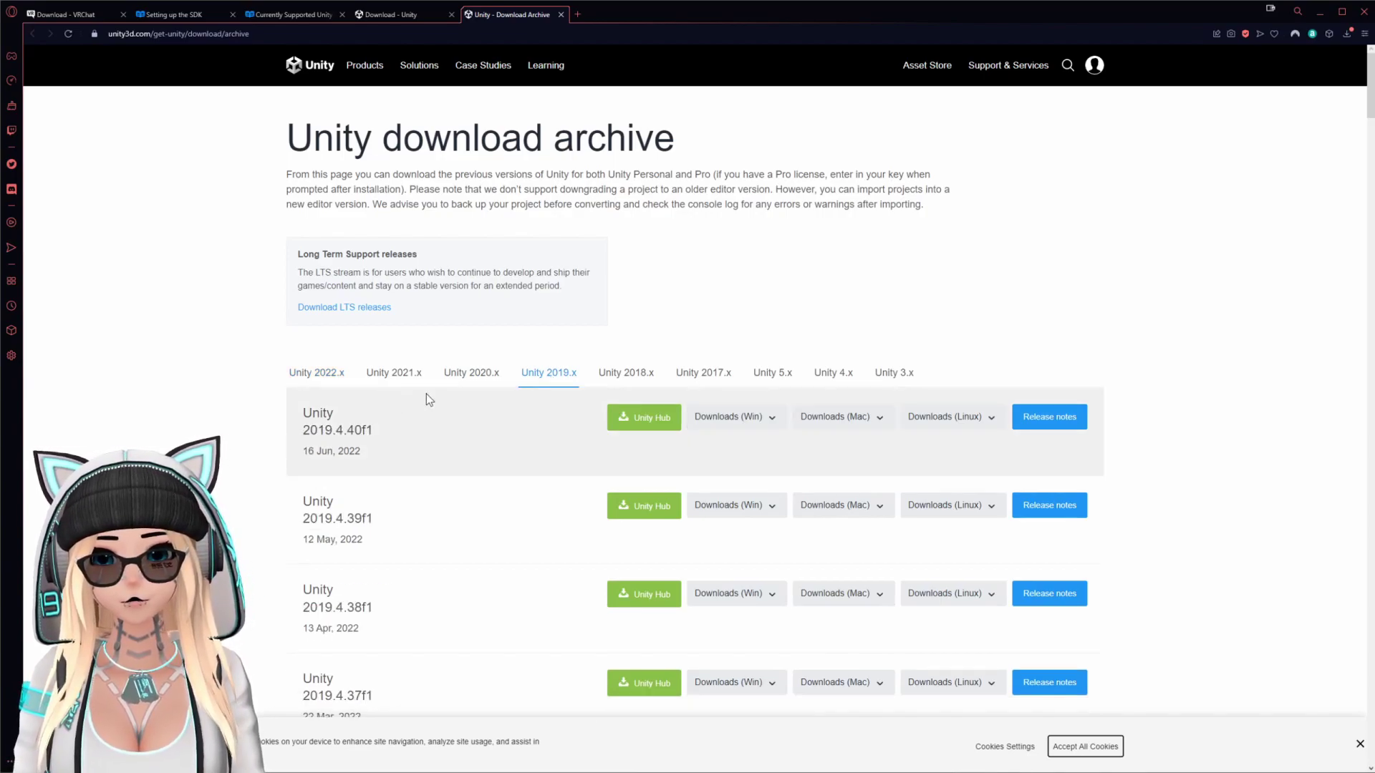
pyautogui.scroll(-1, 423, 396)
pyautogui.scroll(-10, 362, 369)
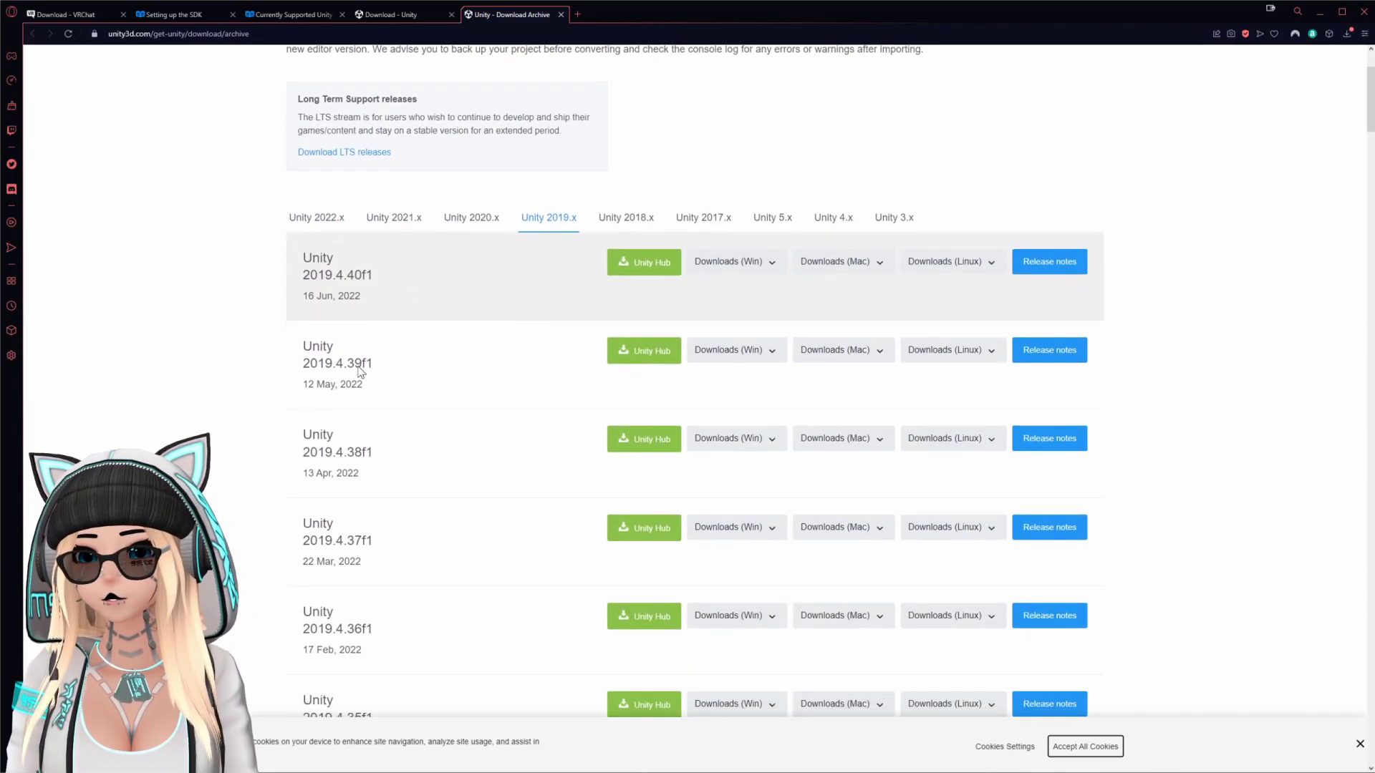
pyautogui.scroll(-1, 361, 384)
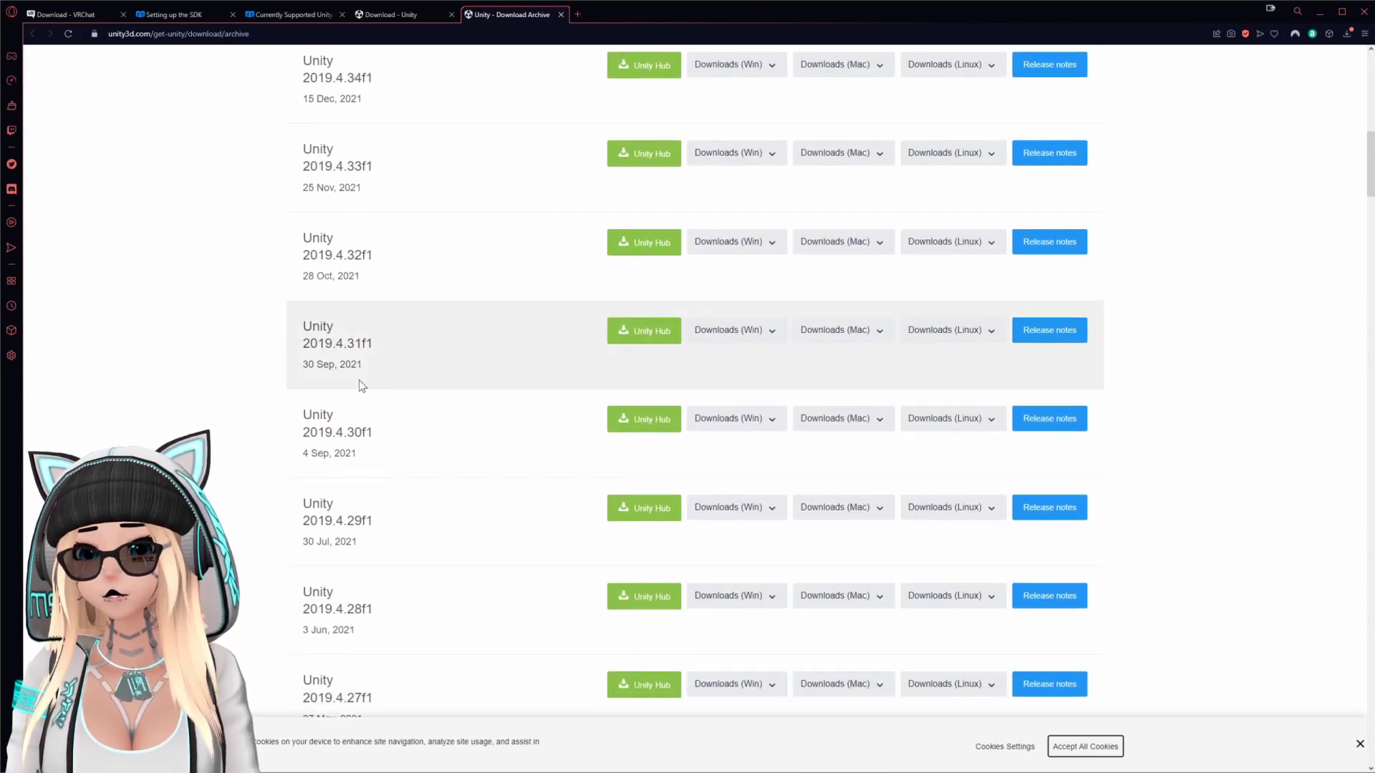
pyautogui.moveTo(302, 344); pyautogui.dragTo(376, 345)
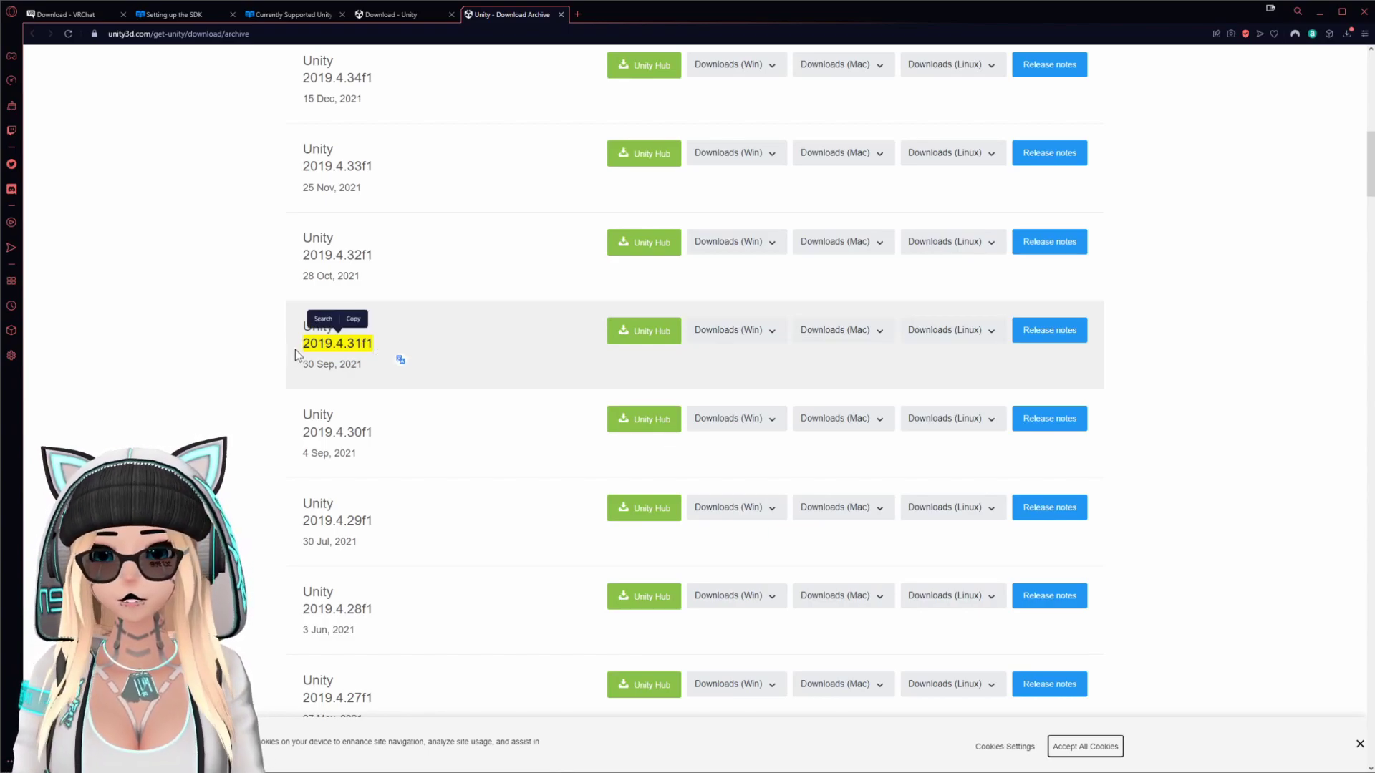
pyautogui.click(453, 342)
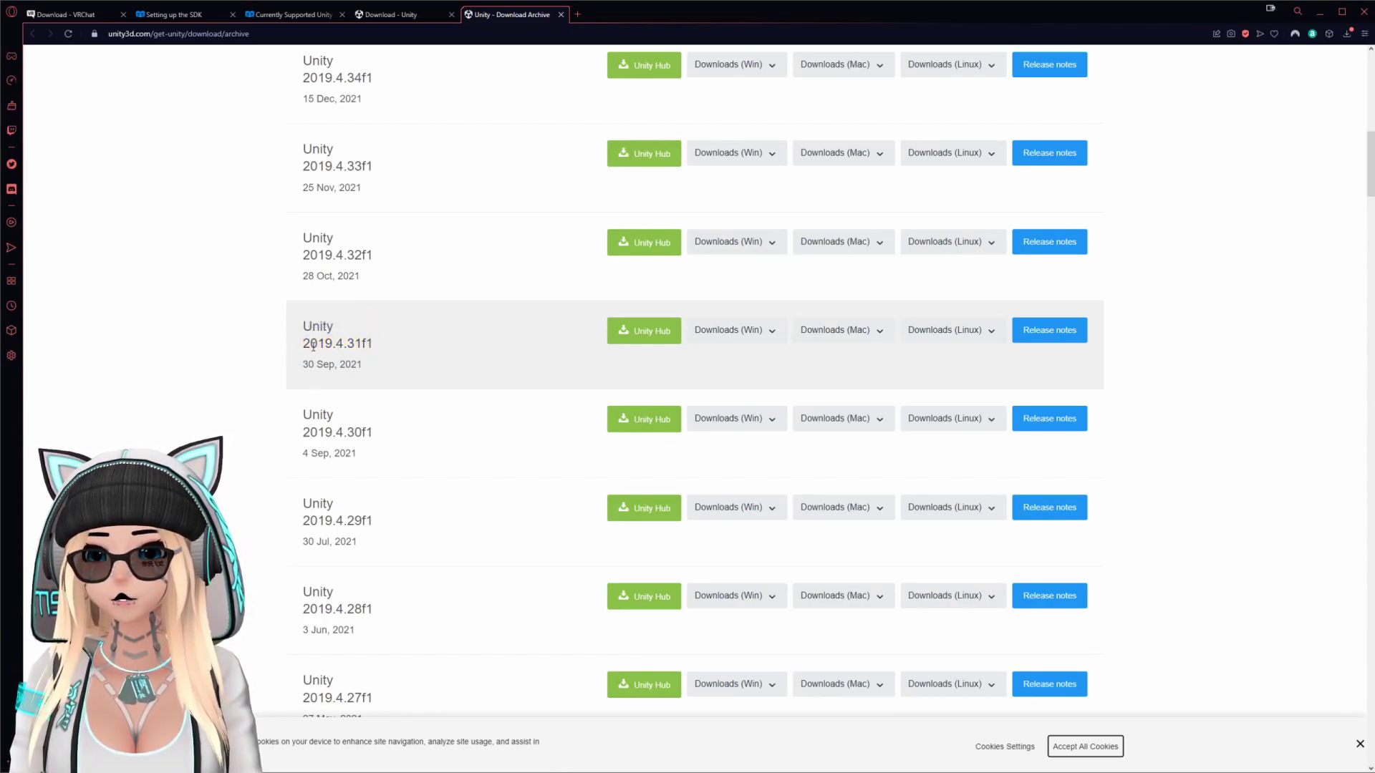
pyautogui.click(639, 337)
# - Install 2019.4.31f1 with Android Build Support, Android SDK & NDK Tools and OpenJDK, accepting the license
pyautogui.click(736, 122)
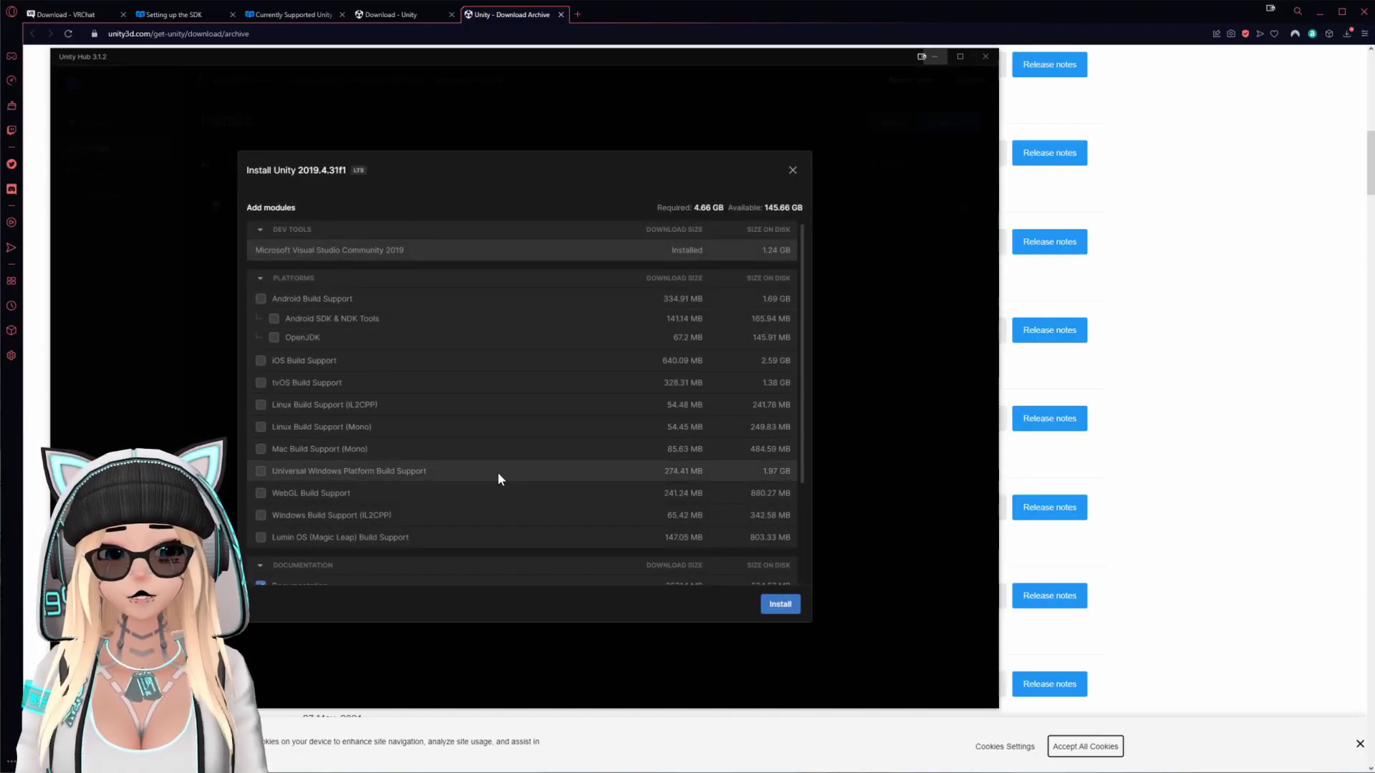
pyautogui.click(260, 300)
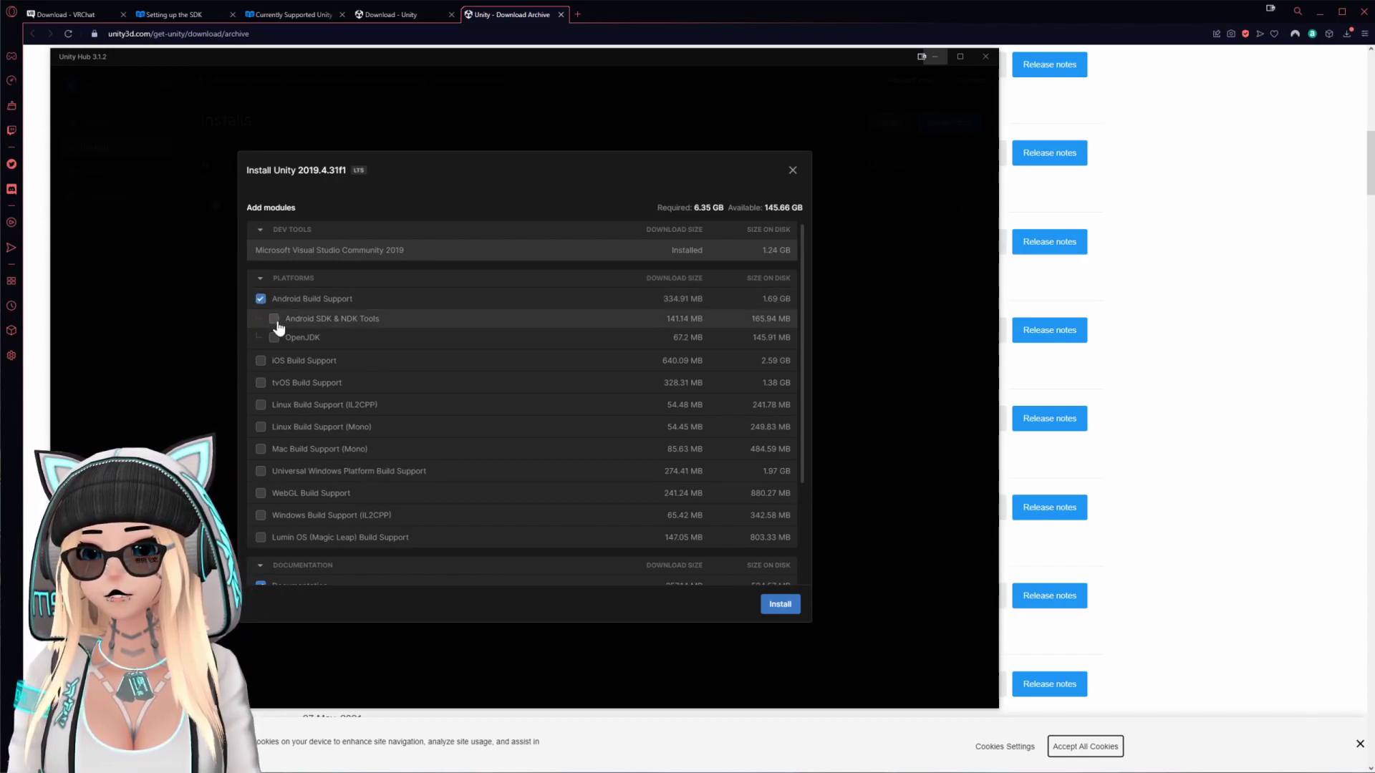
pyautogui.click(275, 320)
pyautogui.click(275, 338)
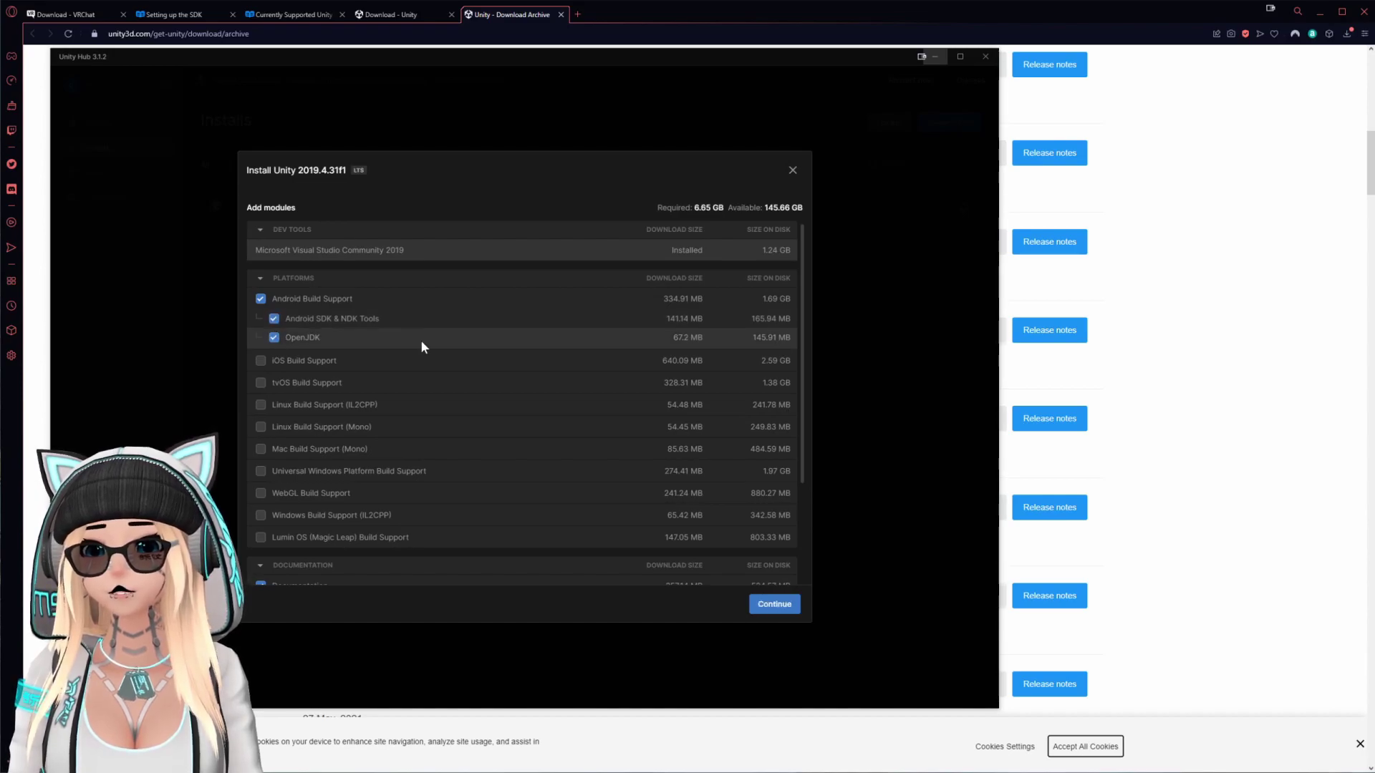
pyautogui.click(775, 605)
pyautogui.click(303, 573)
pyautogui.click(780, 606)
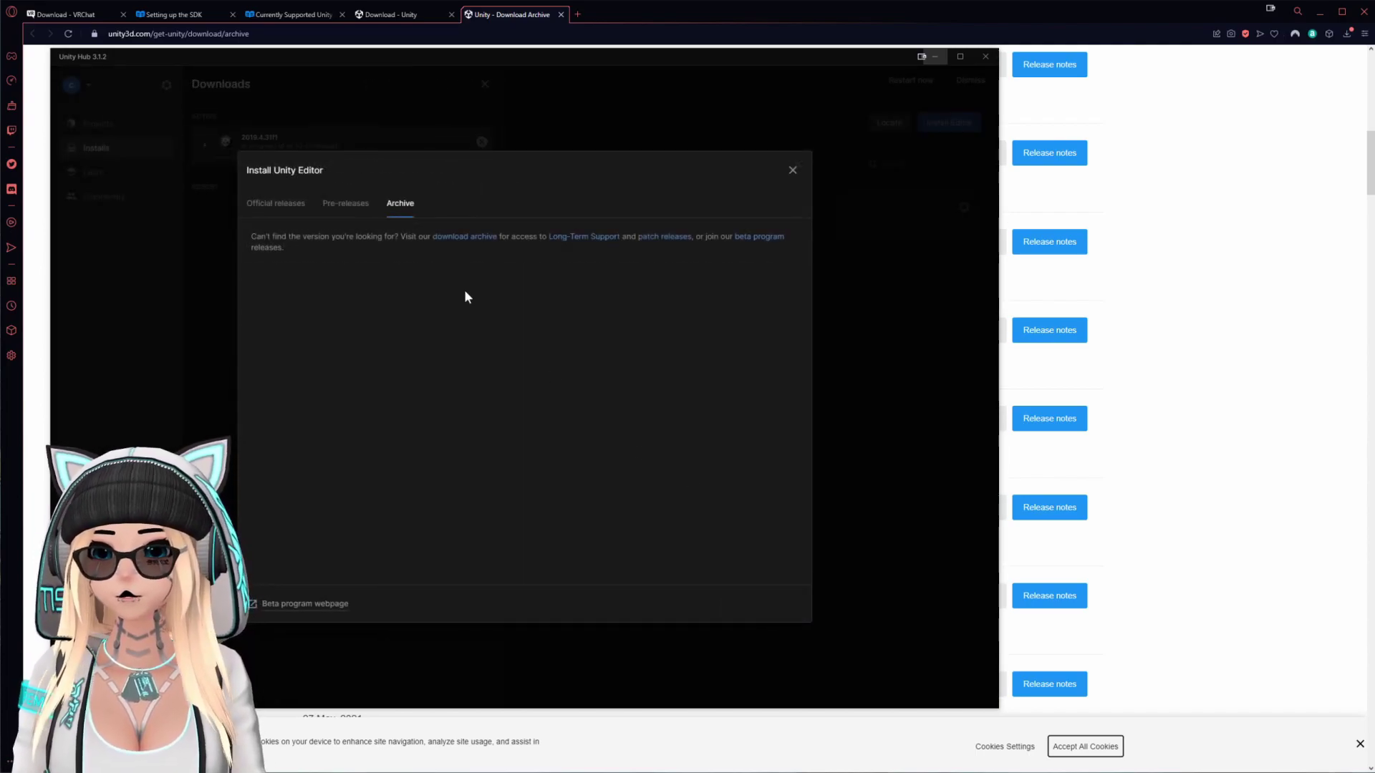
# - Create a new 3D project named Remi in Unity Hub on editor 2019.4.31f1
pyautogui.click(792, 173)
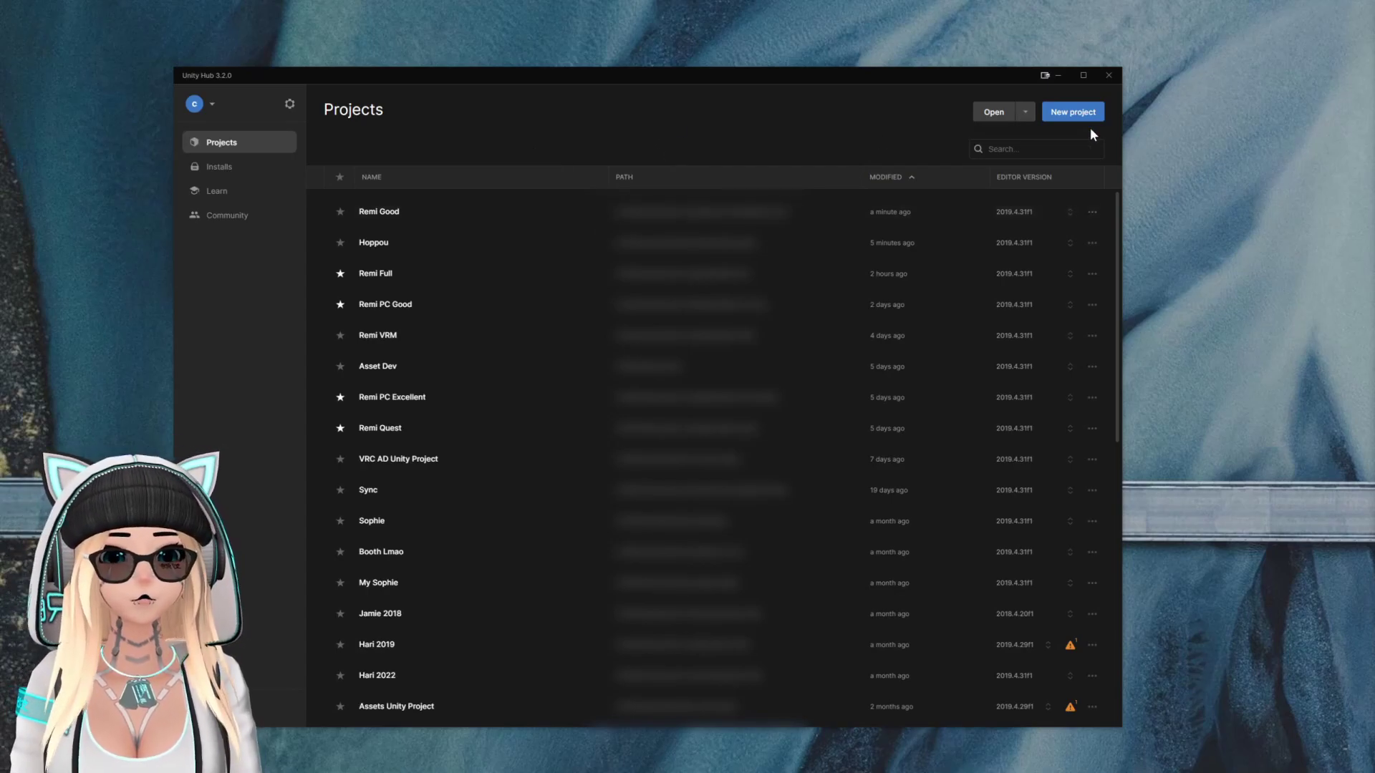
pyautogui.click(1077, 113)
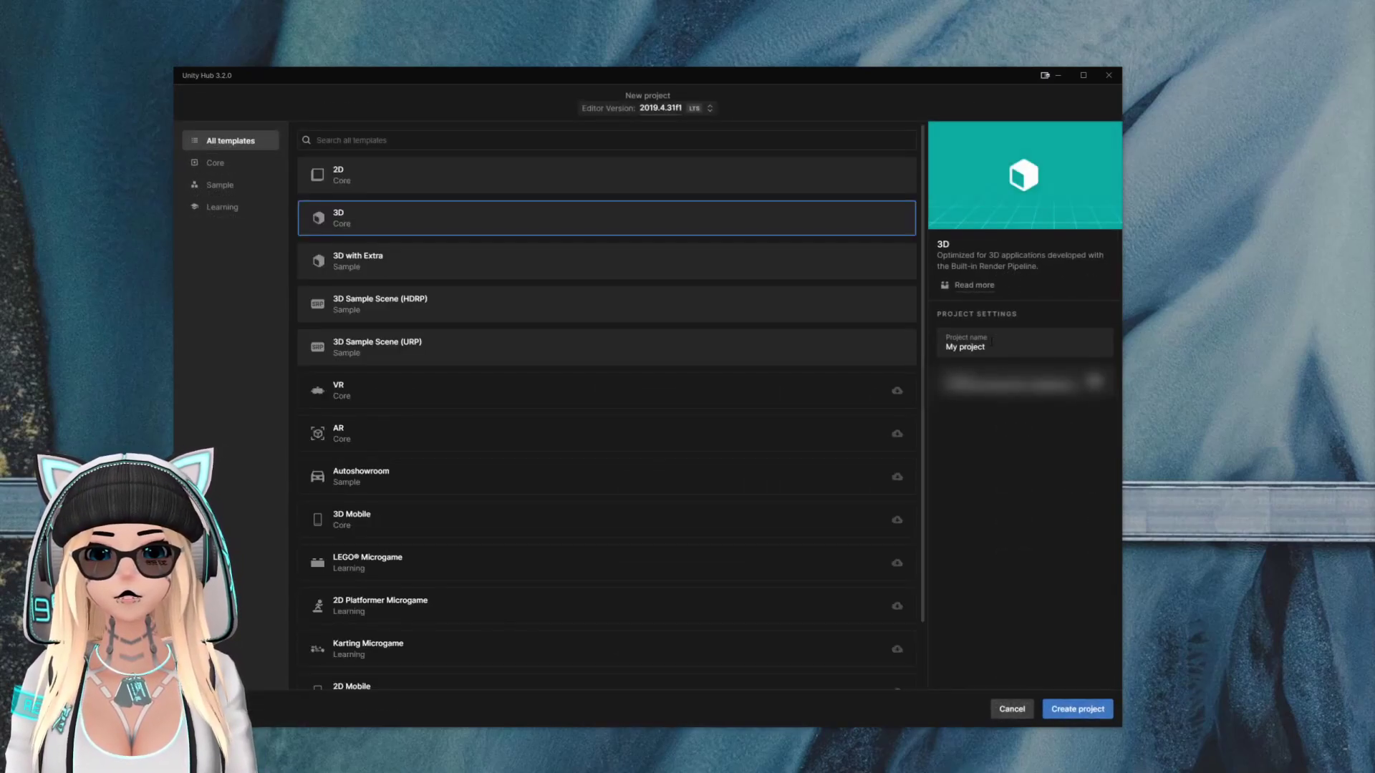
pyautogui.write('Rem')
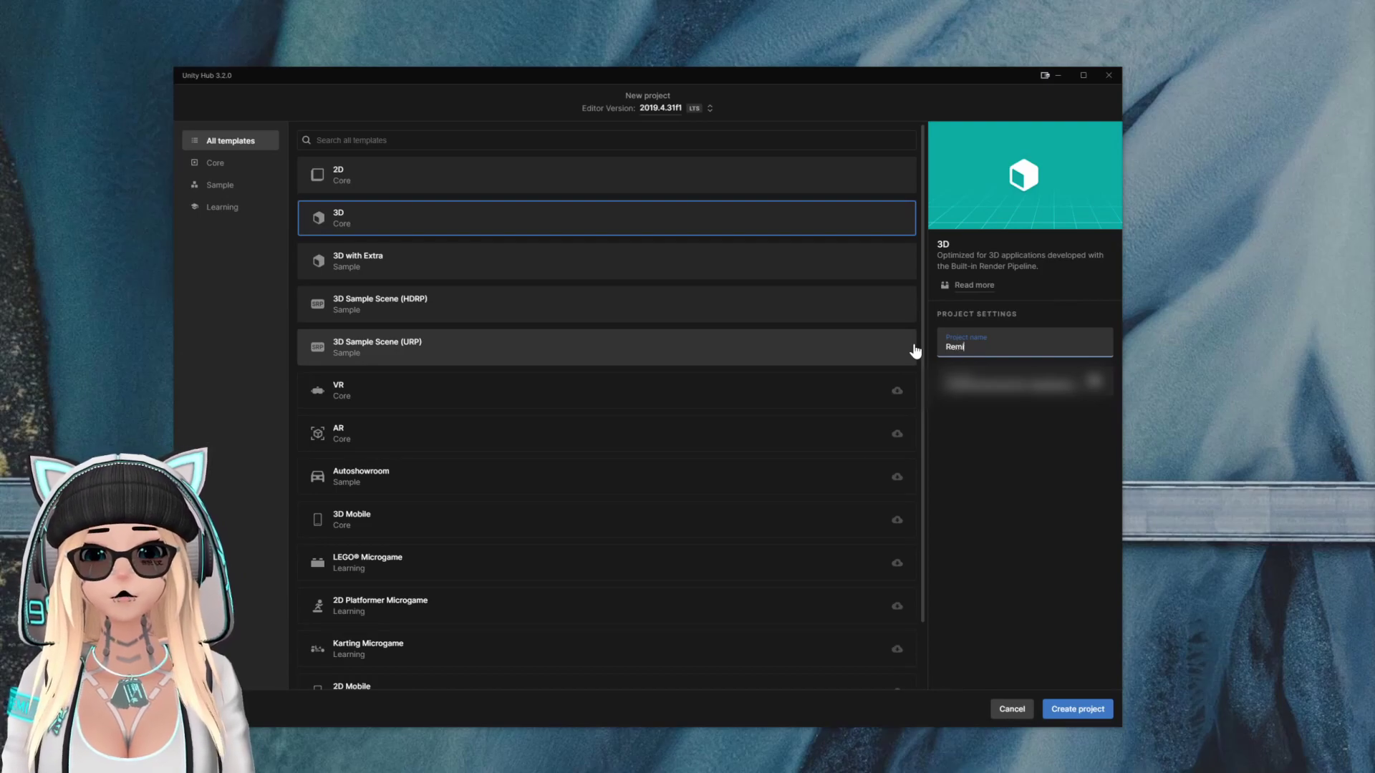
pyautogui.click(695, 227)
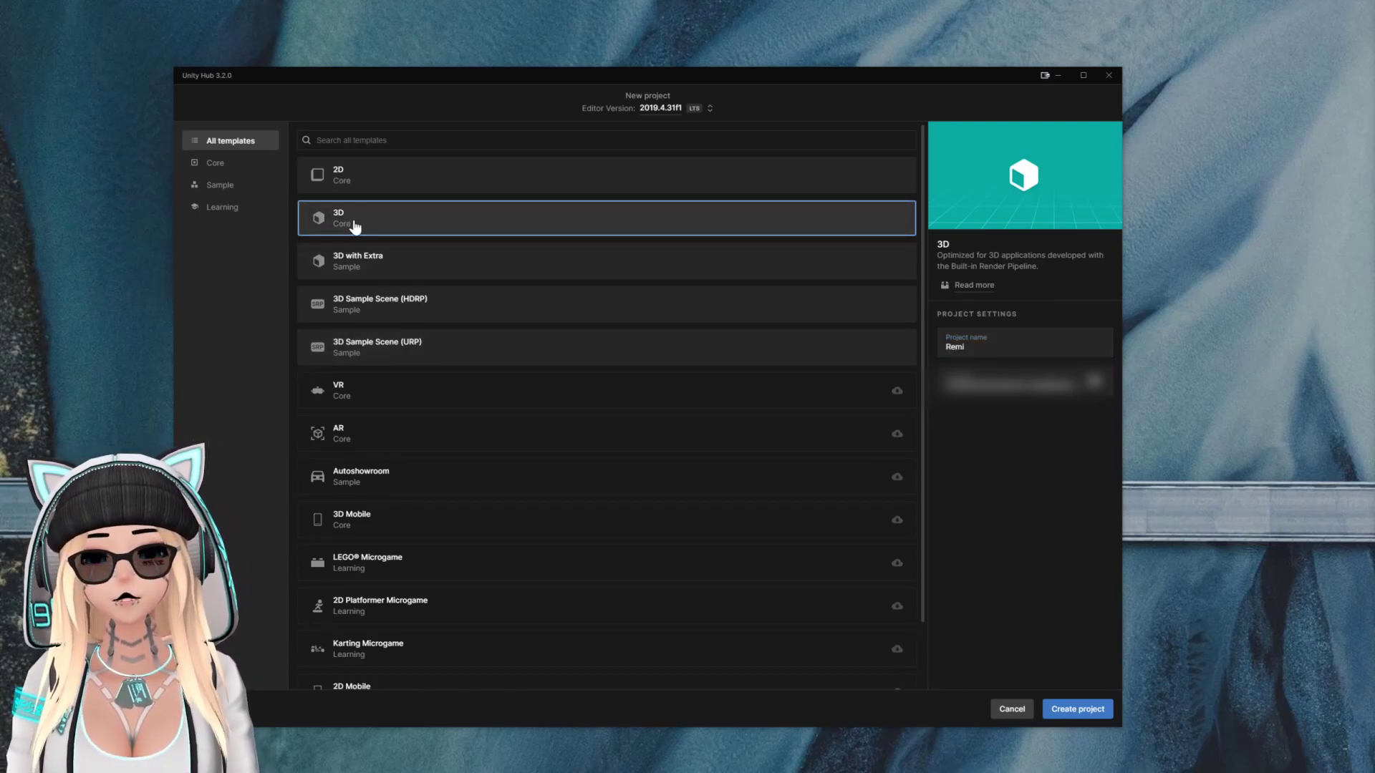
pyautogui.click(1073, 712)
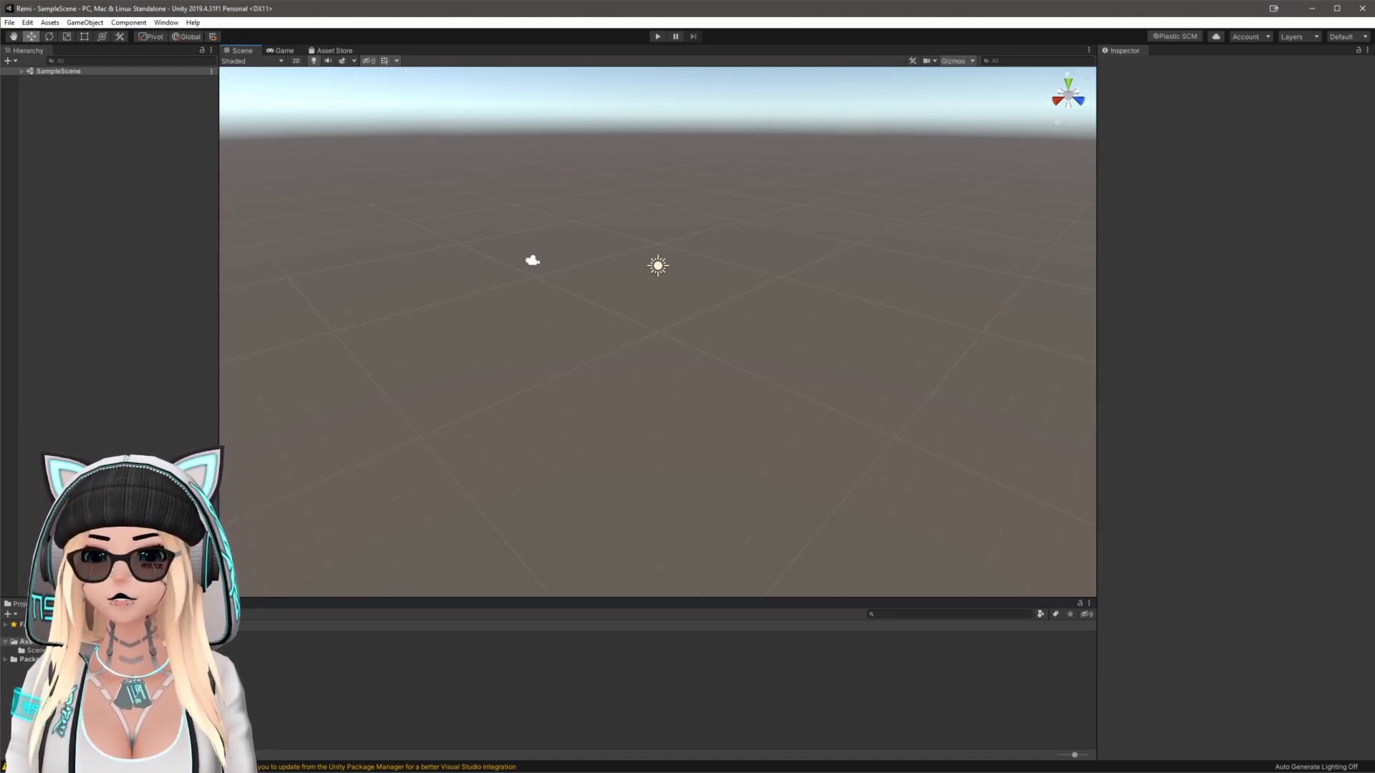
# - Download the VRChat SDK3 Avatars package and start a custom package import in Unity
pyautogui.hotkey('alt', 'Tab')
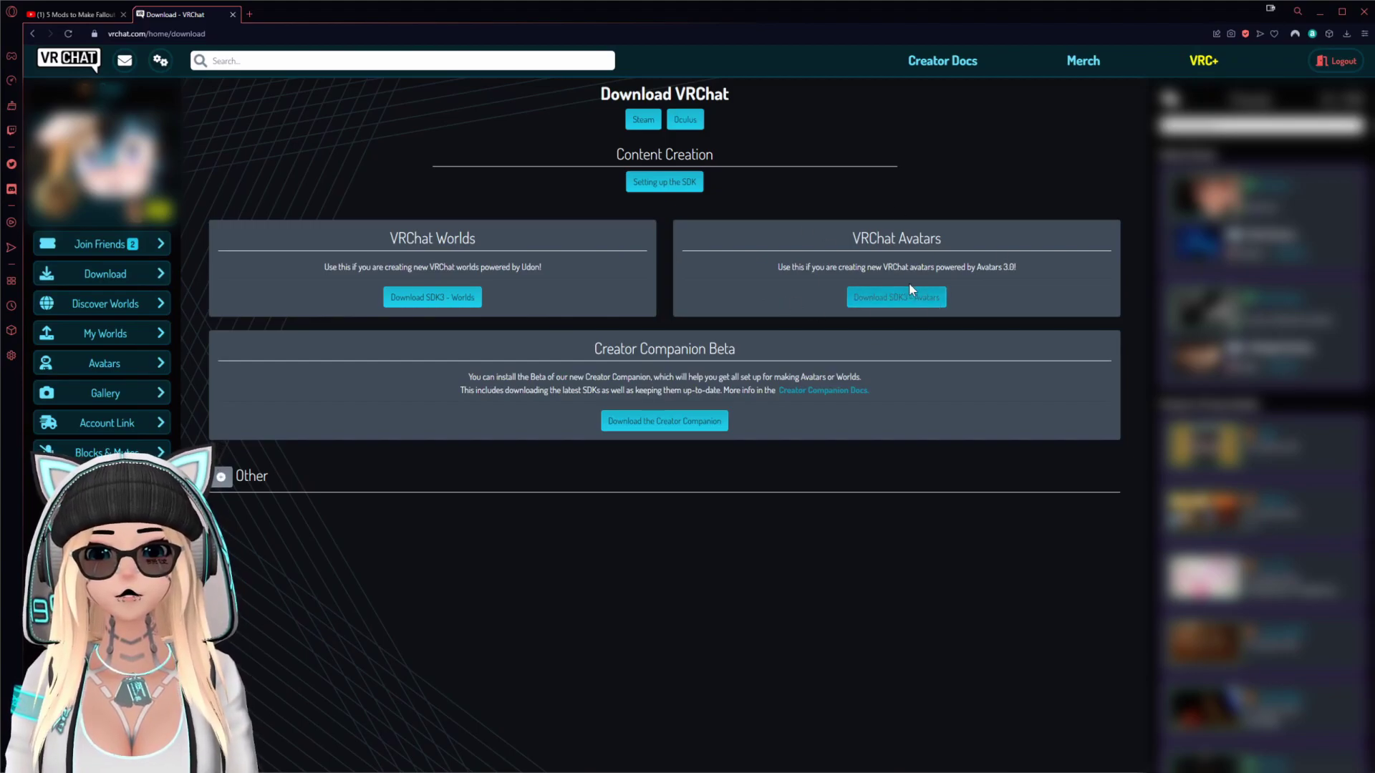
pyautogui.click(893, 304)
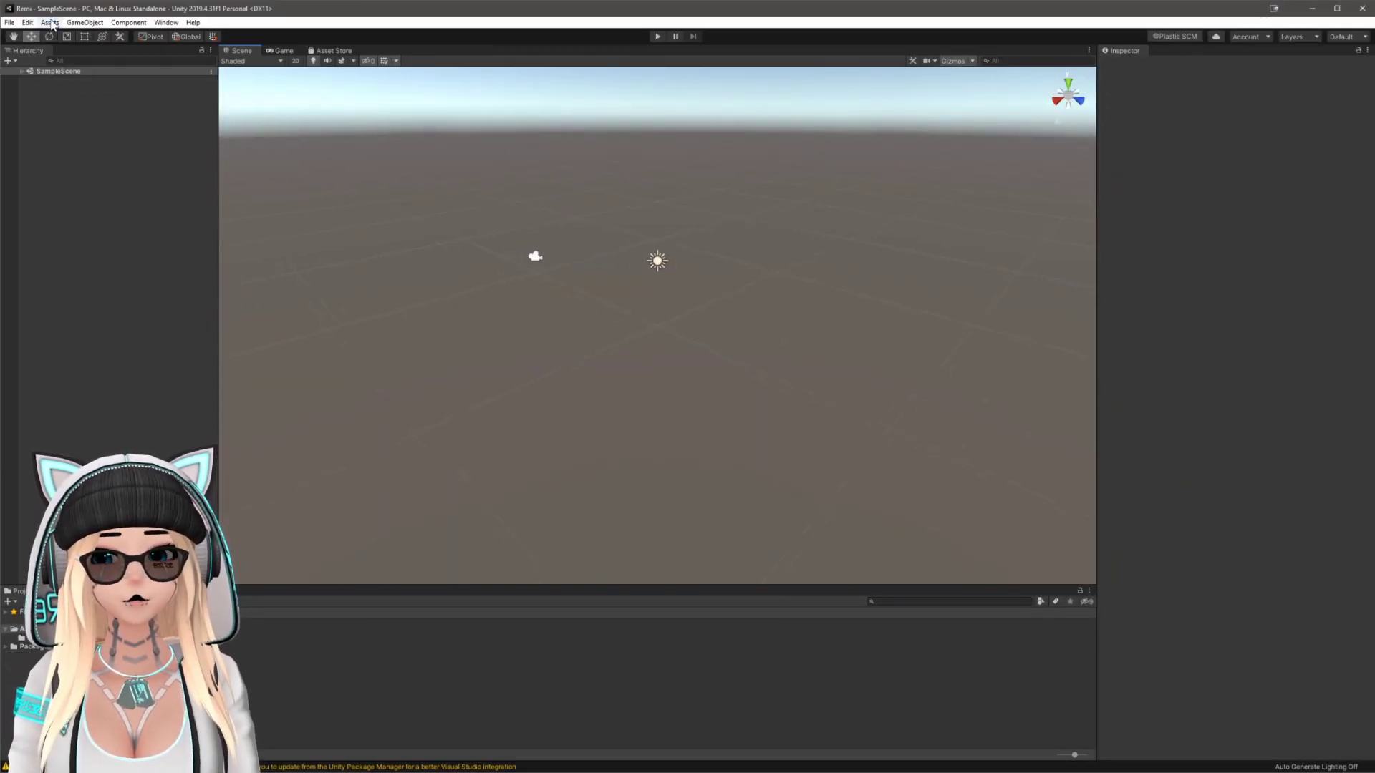
pyautogui.click(50, 23)
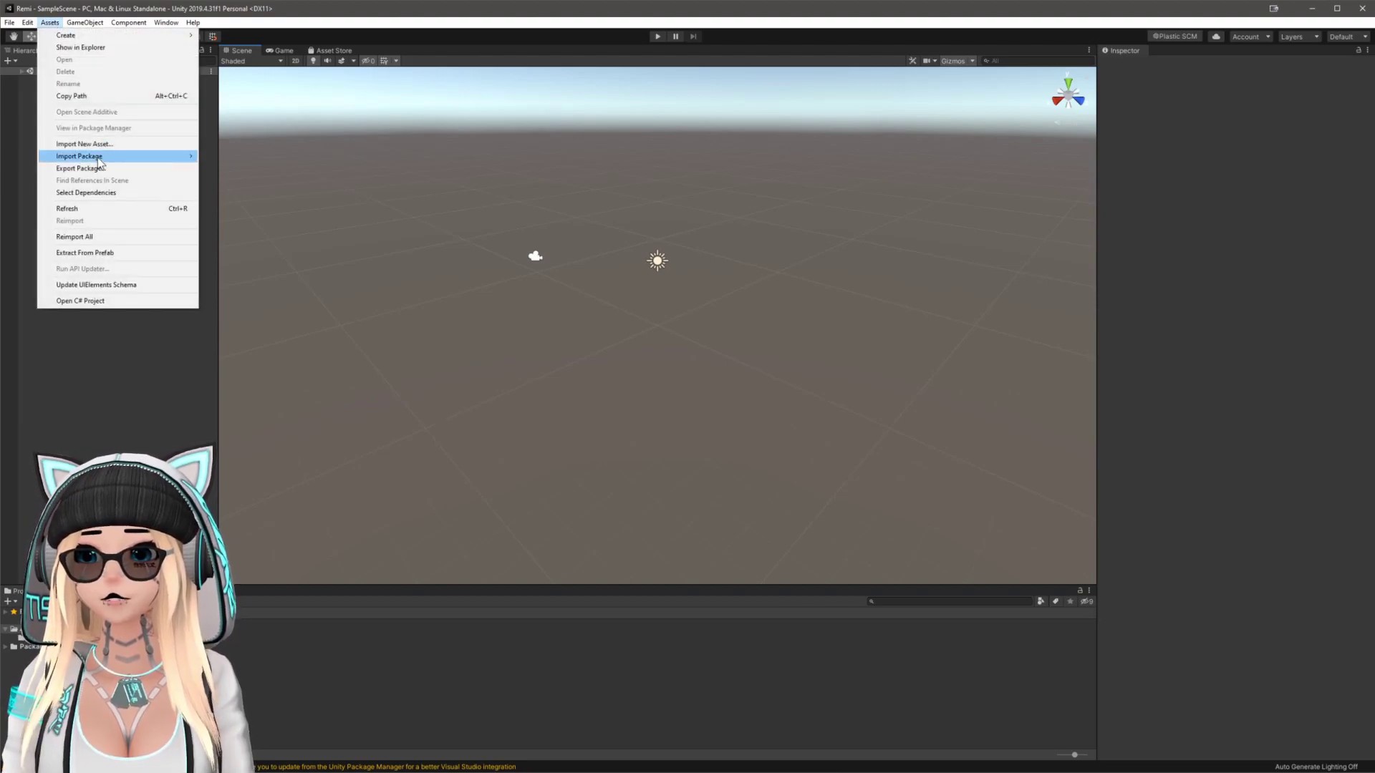
pyautogui.moveTo(143, 156)
pyautogui.click(223, 158)
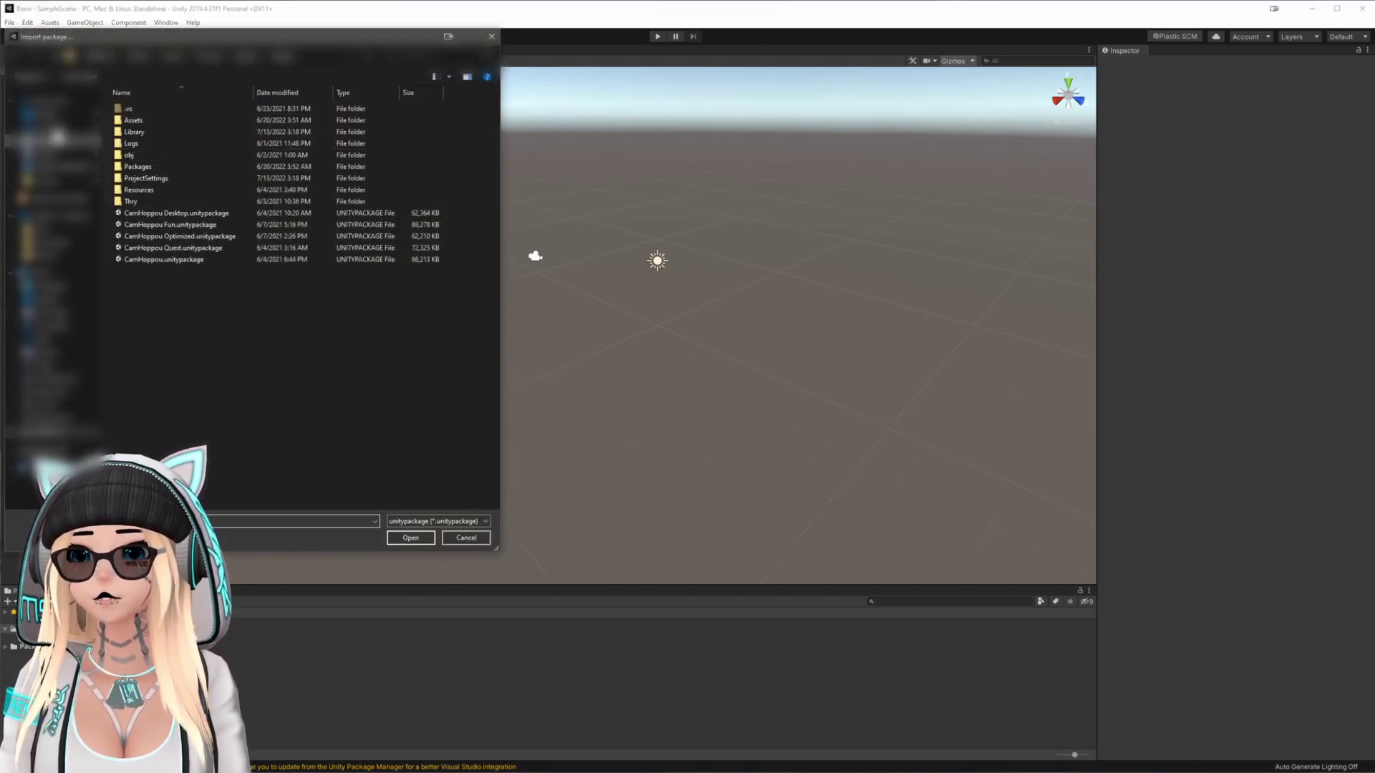
# - Import all items of the downloaded VRCSDK3-AVATAR package from the recent downloads folder
pyautogui.click(50, 125)
pyautogui.doubleClick(157, 124)
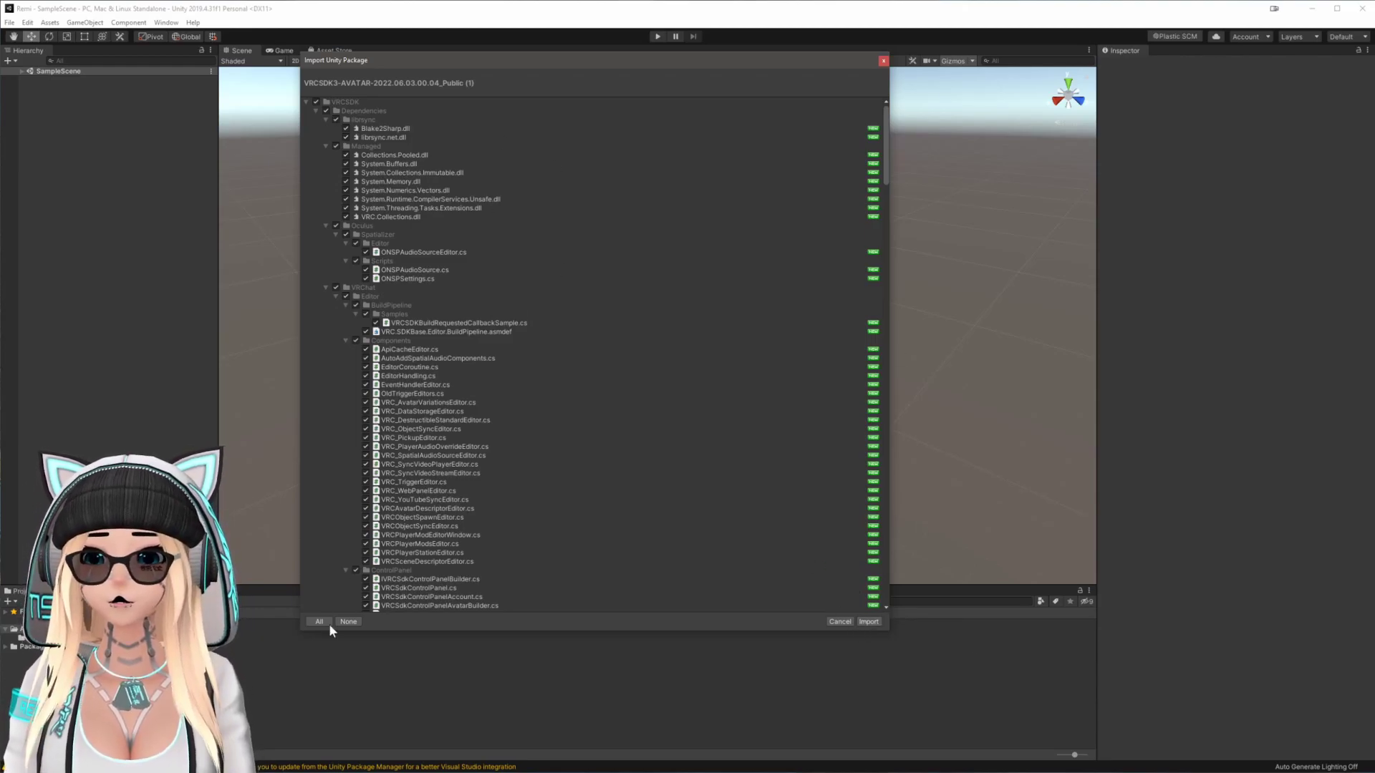
pyautogui.click(869, 622)
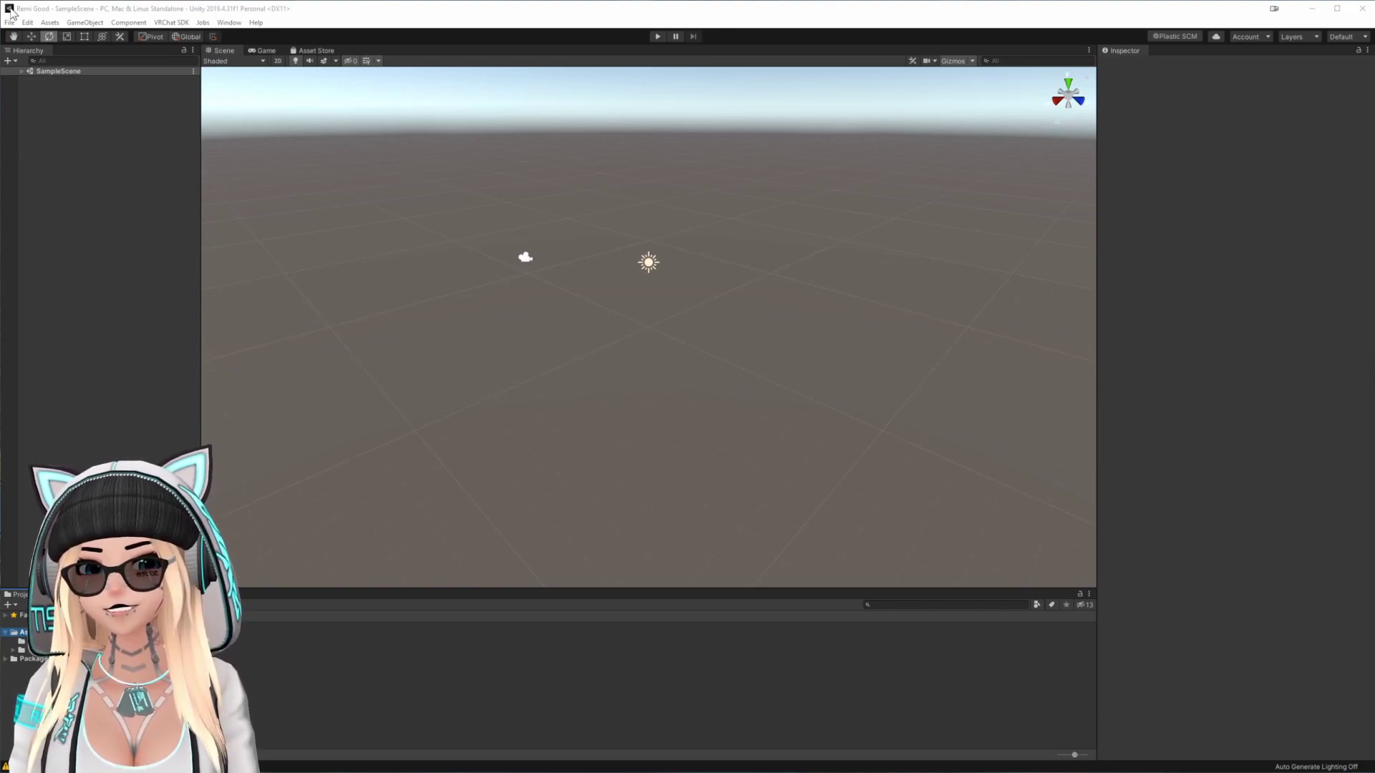
# - Import Remi Full Diamond.unitypackage as a custom package from the Remi packages folder
pyautogui.click(50, 22)
pyautogui.moveTo(93, 155)
pyautogui.click(263, 161)
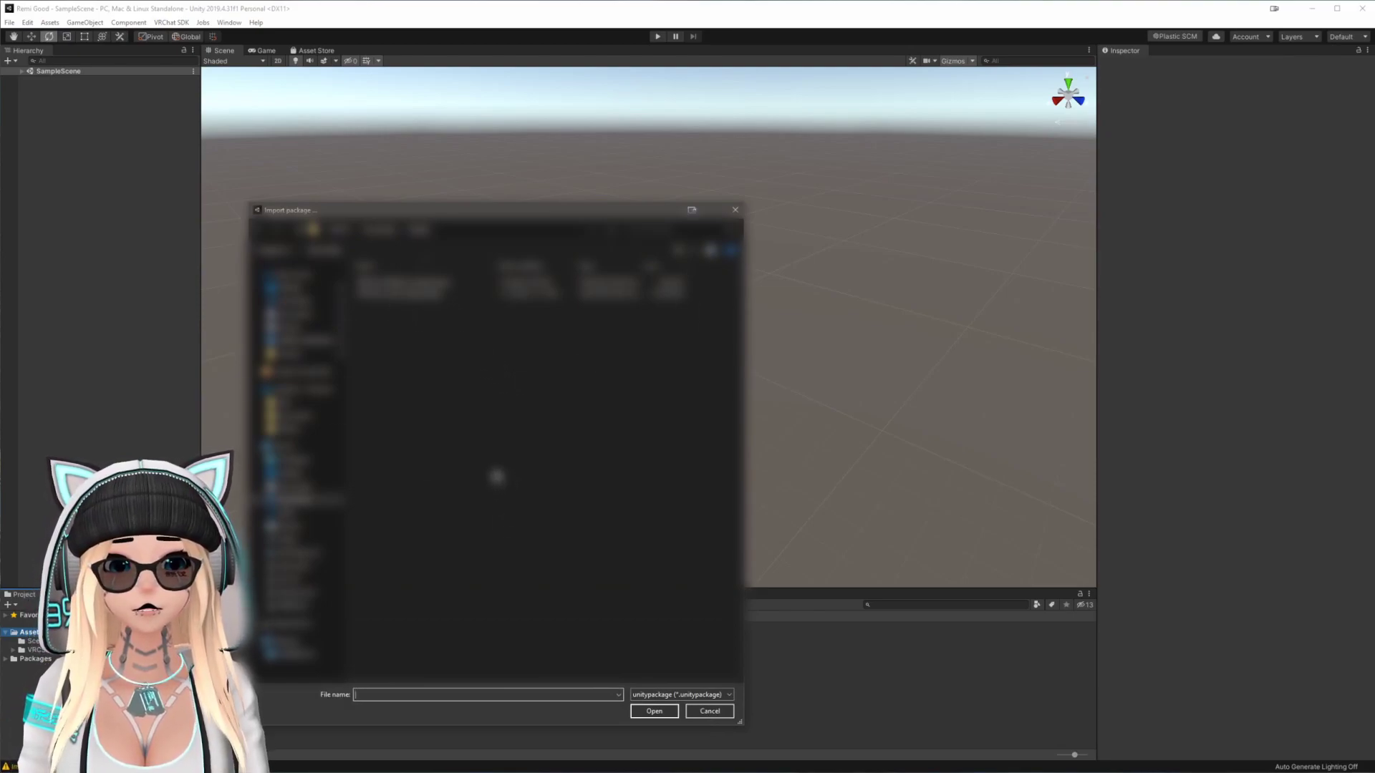
pyautogui.click(307, 499)
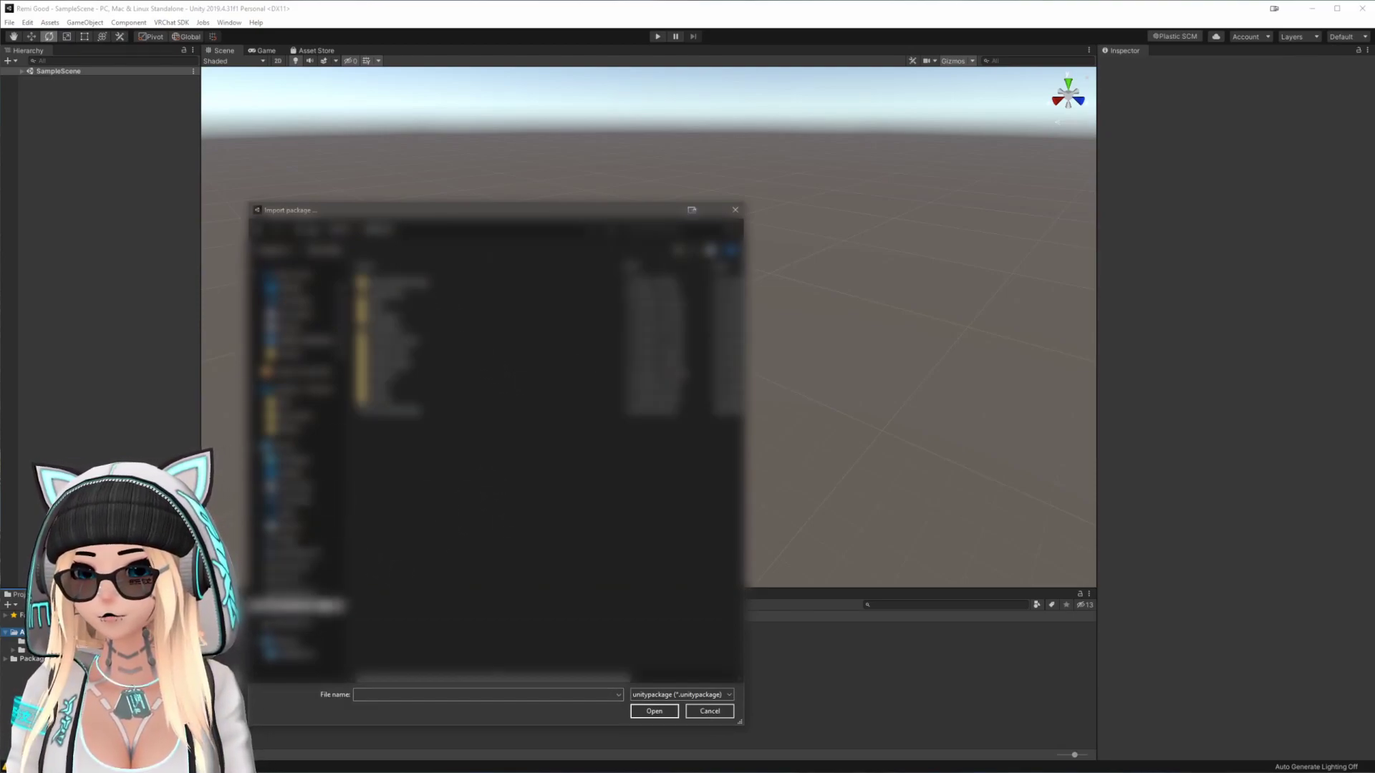
pyautogui.doubleClick(417, 340)
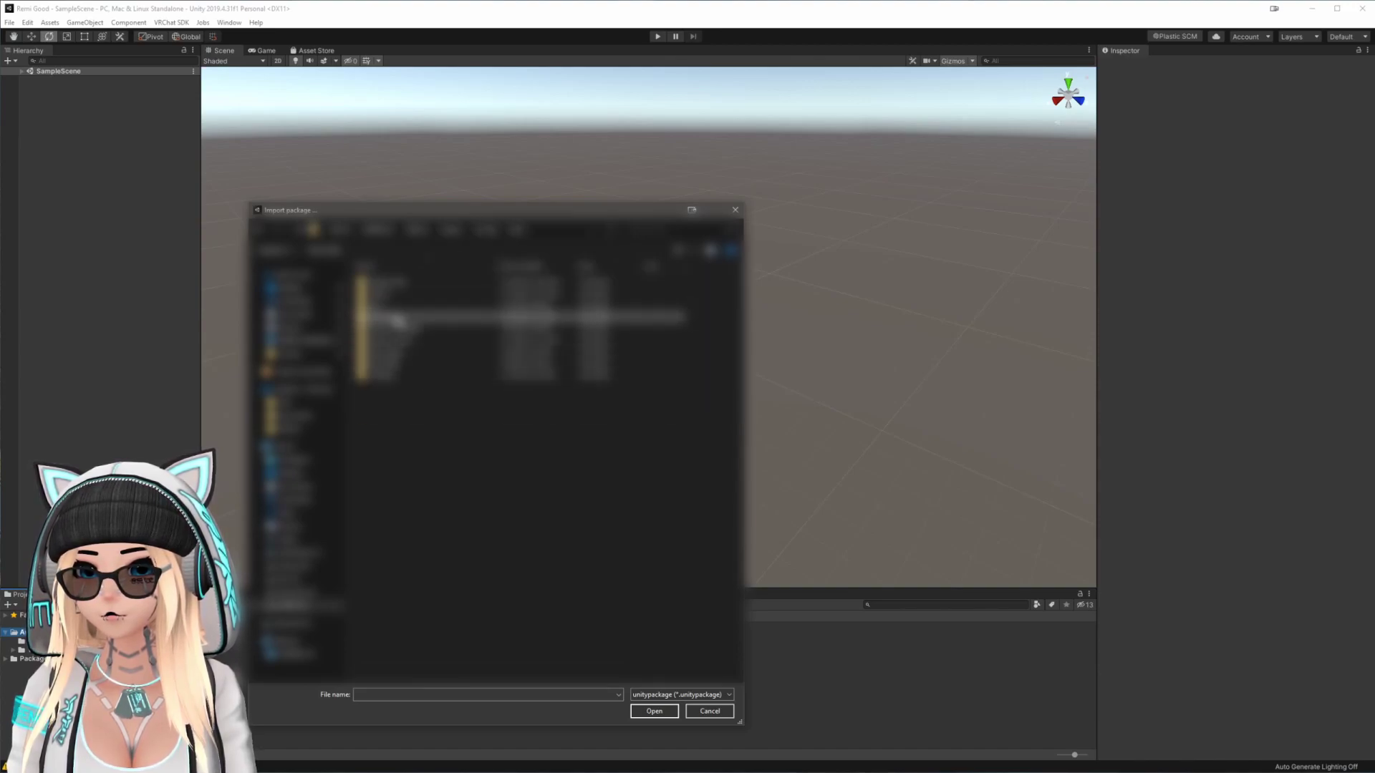
pyautogui.doubleClick(429, 308)
pyautogui.doubleClick(427, 304)
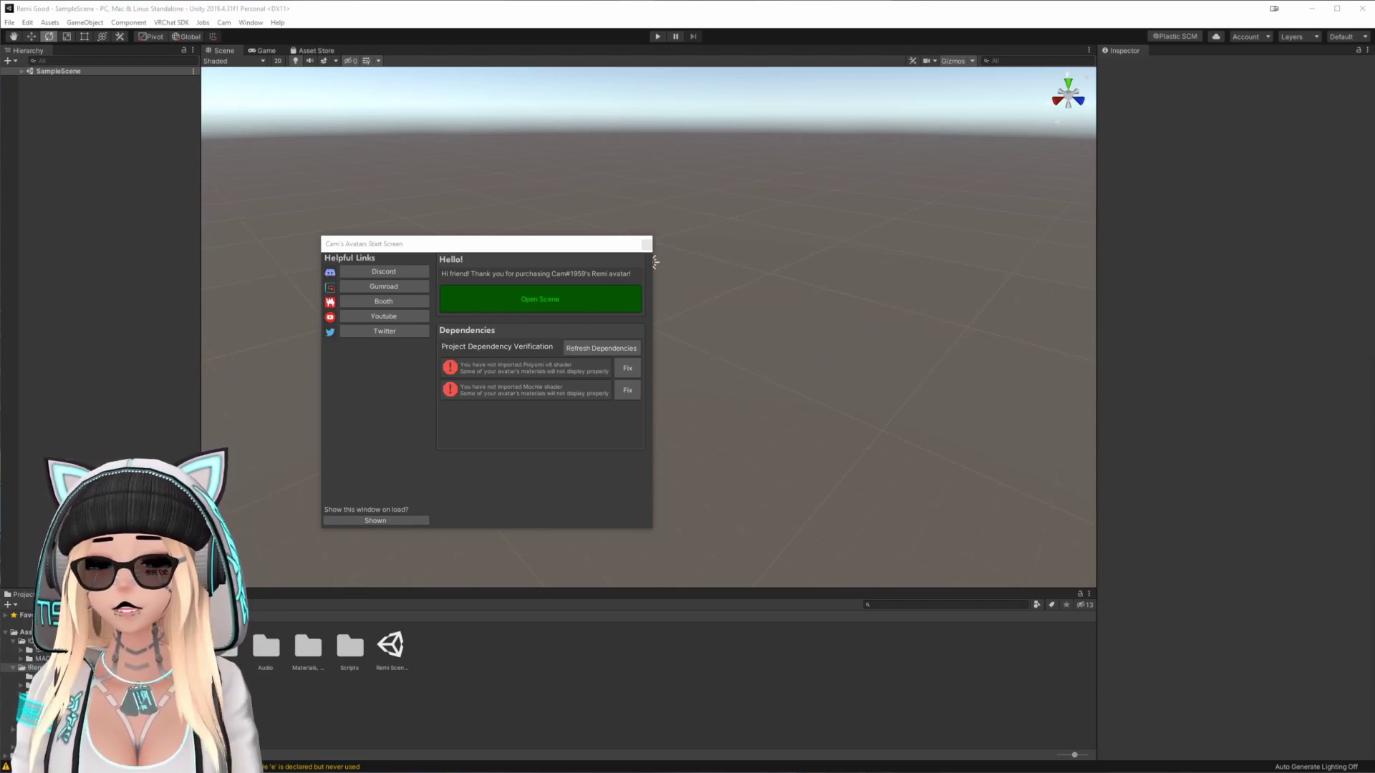
# - Show the Console, move the start screen up-right, and use Fix for the Poiyomi shader warning
pyautogui.click(61, 594)
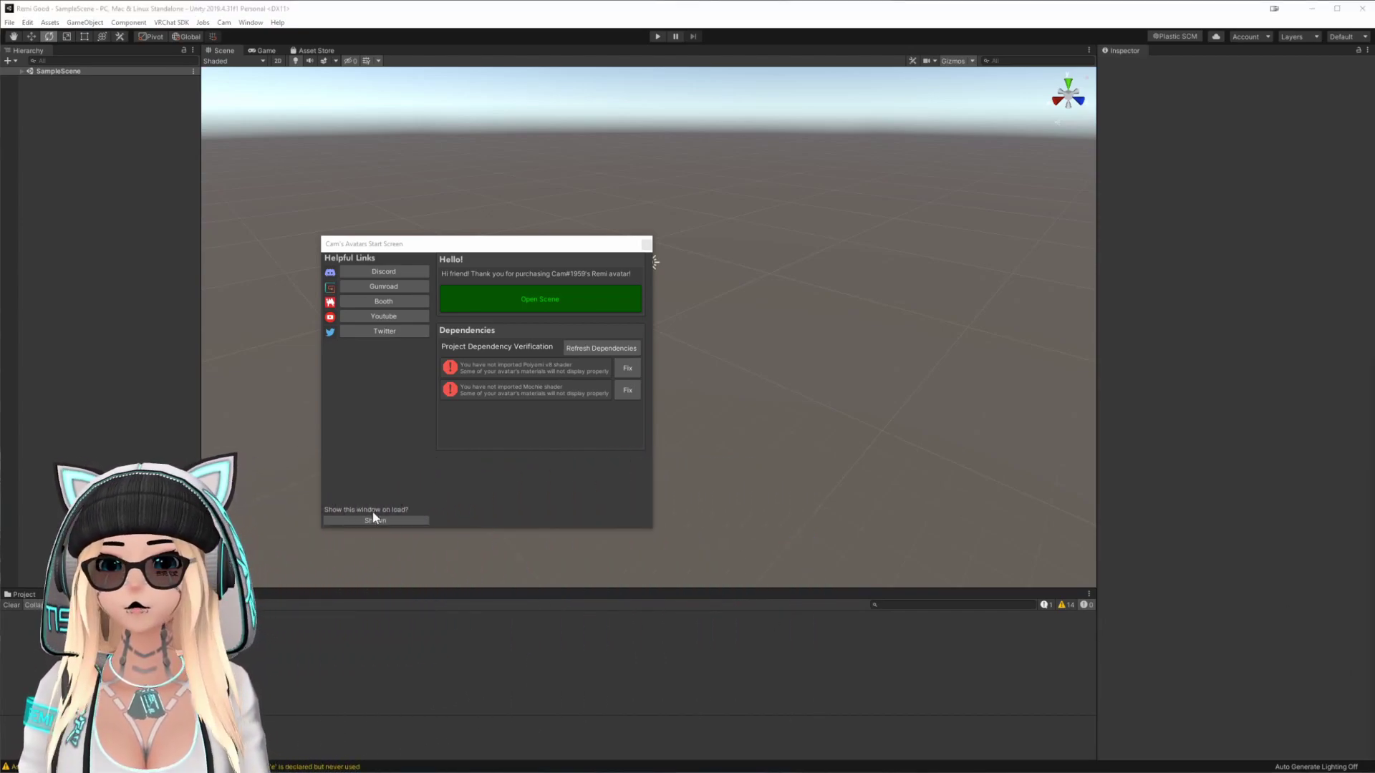
pyautogui.moveTo(436, 244); pyautogui.dragTo(484, 224)
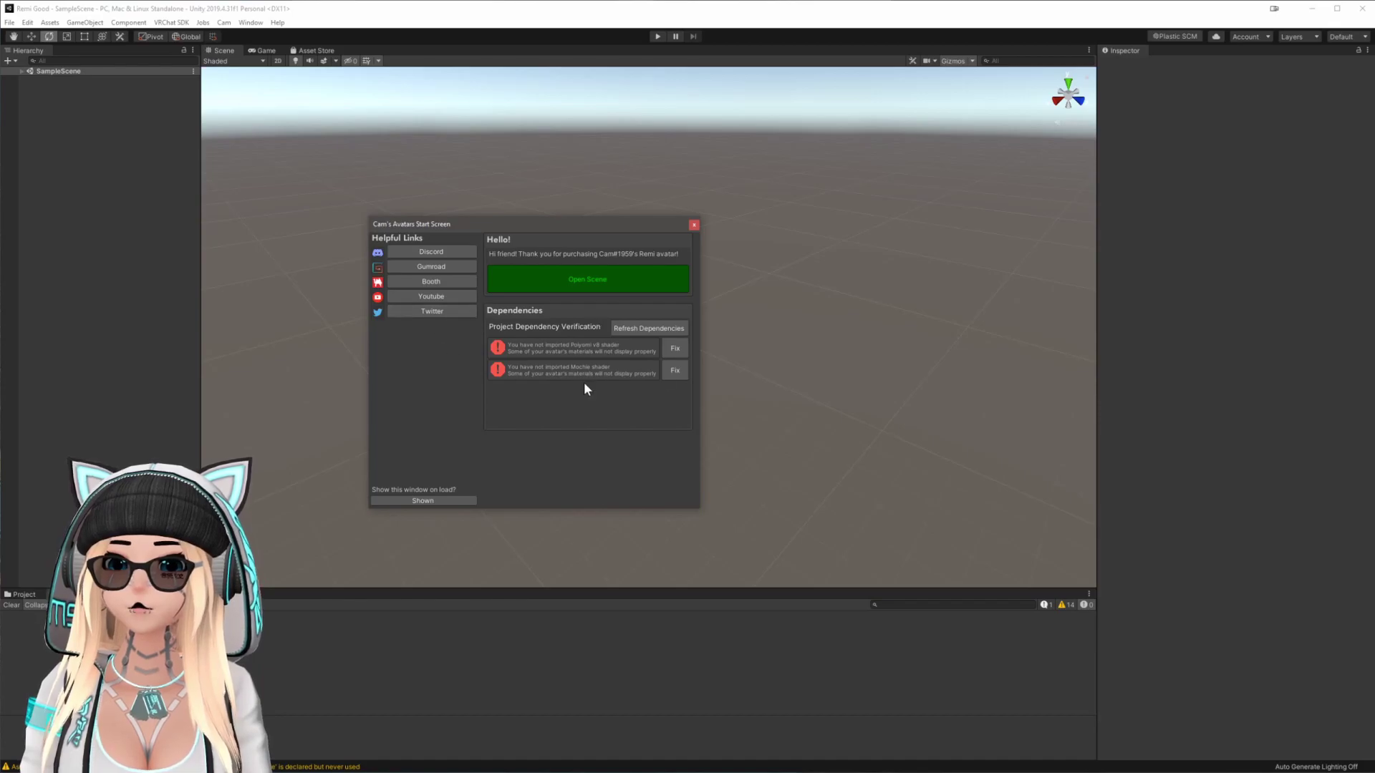
pyautogui.click(675, 349)
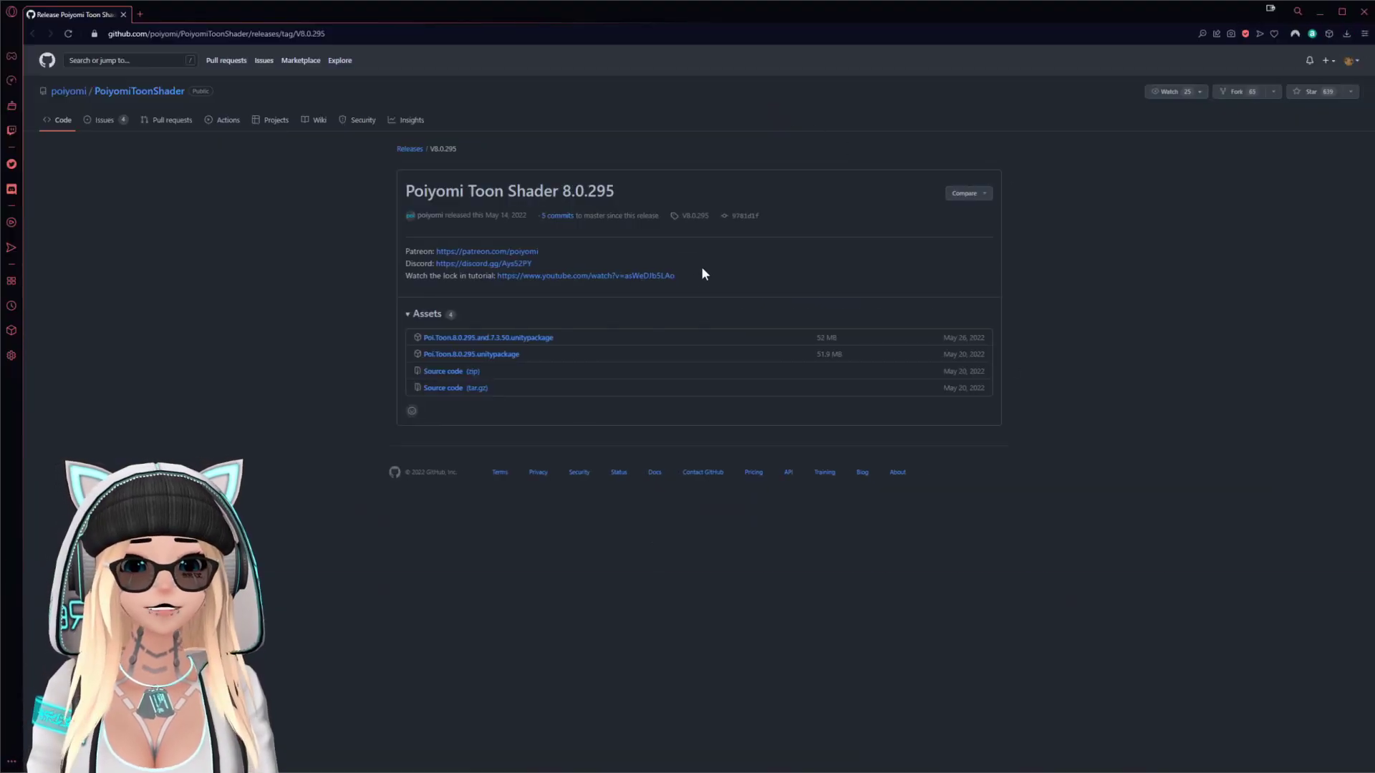
# - Download Poi.Toon.8.0.295.unitypackage and Mochies.Unity.Shaders.v1.28.1.Free.unitypackage from their GitHub releases
pyautogui.click(471, 355)
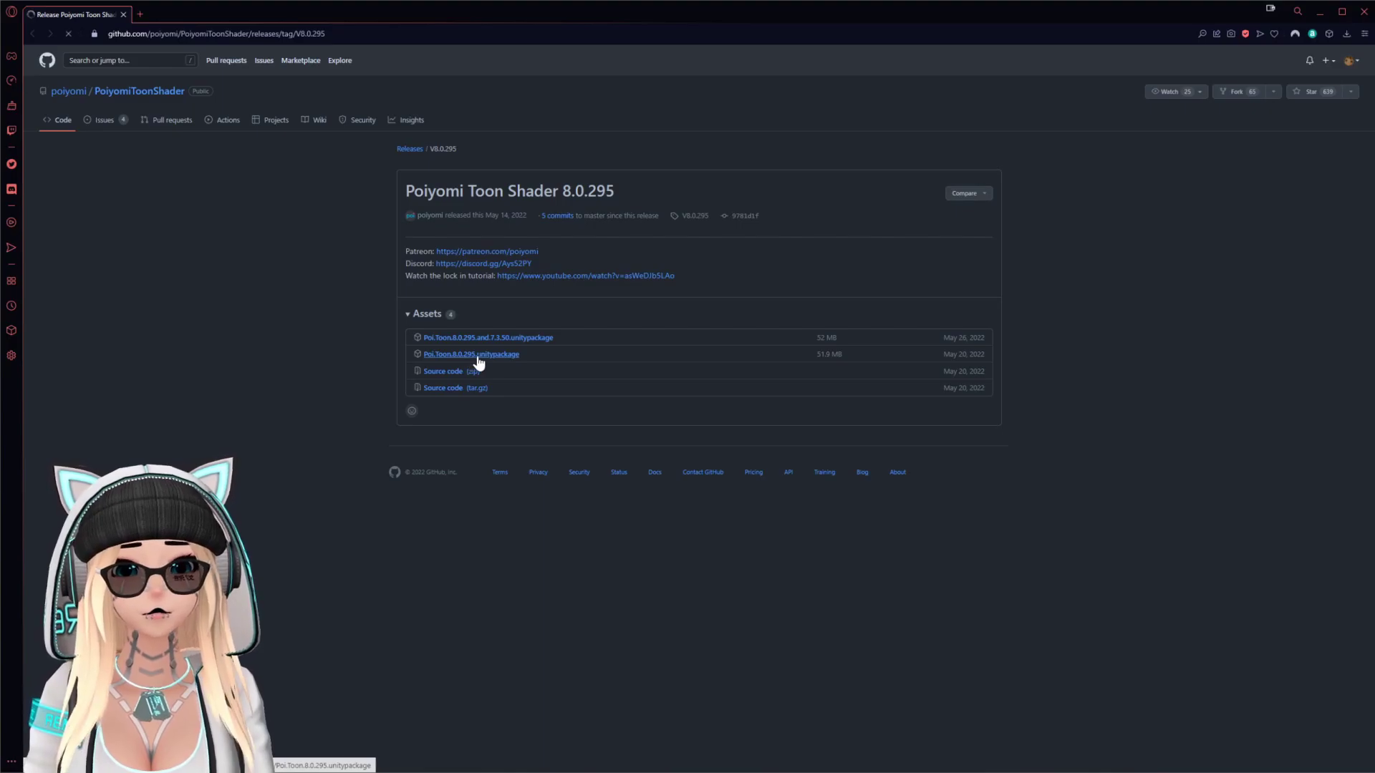
pyautogui.click(1320, 12)
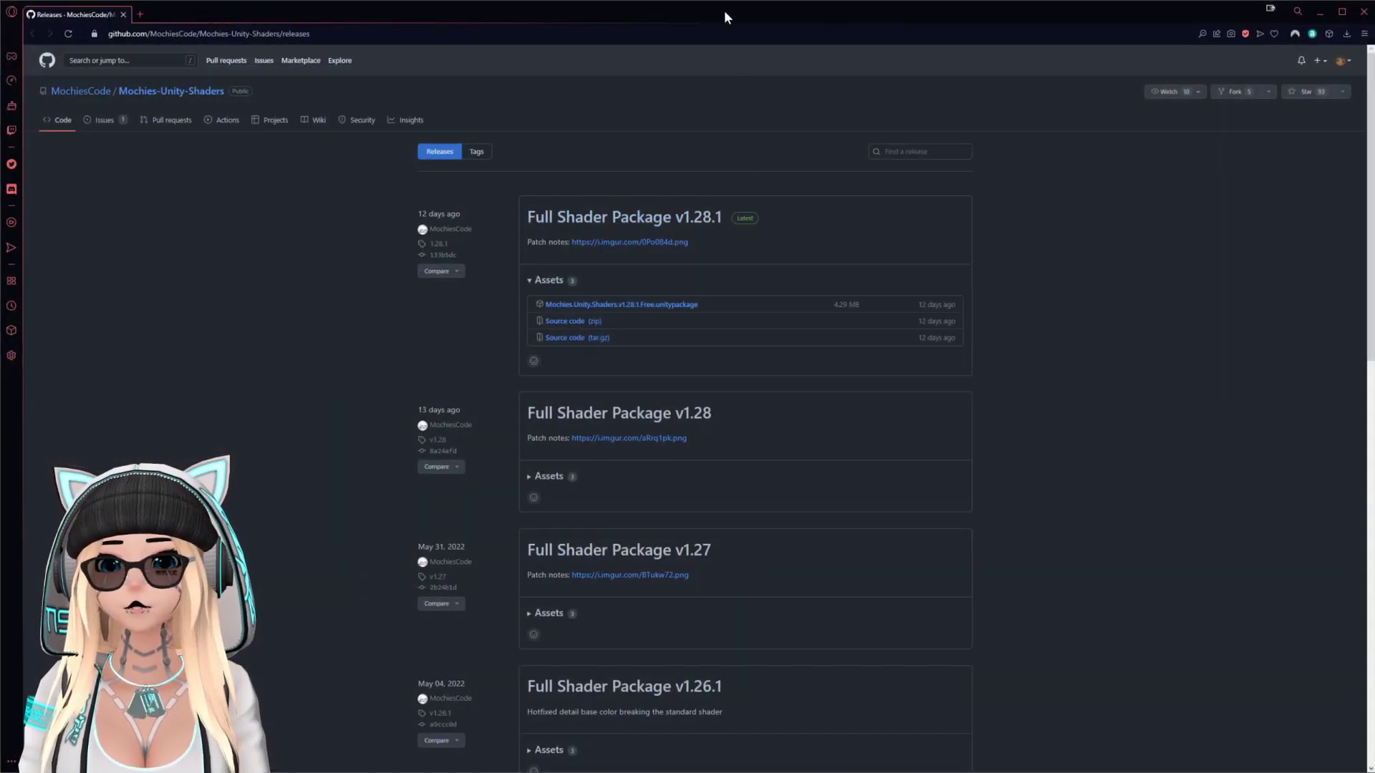
pyautogui.click(614, 306)
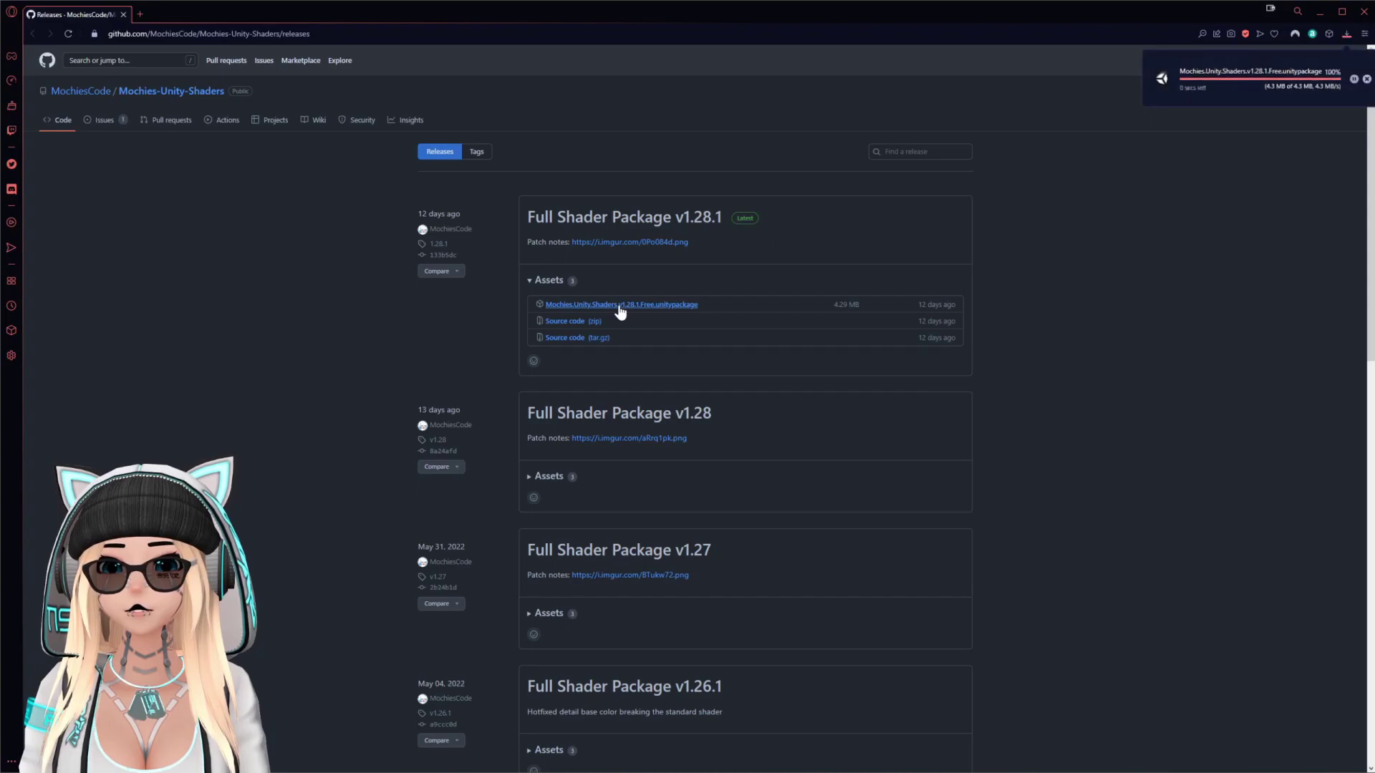
# - Import the Poi.Toon.8.0.295 (1).unitypackage custom package from Downloads with all its files
pyautogui.click(1319, 11)
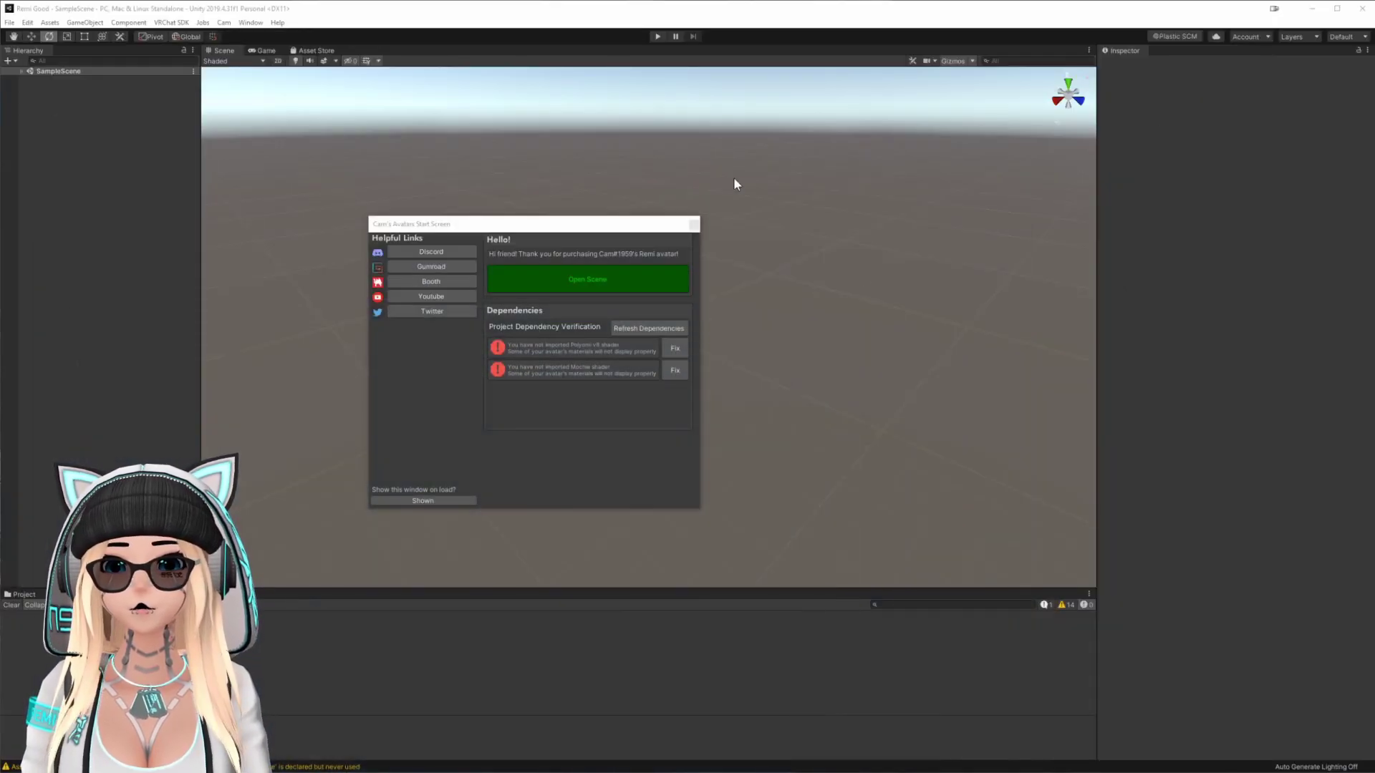
pyautogui.click(50, 22)
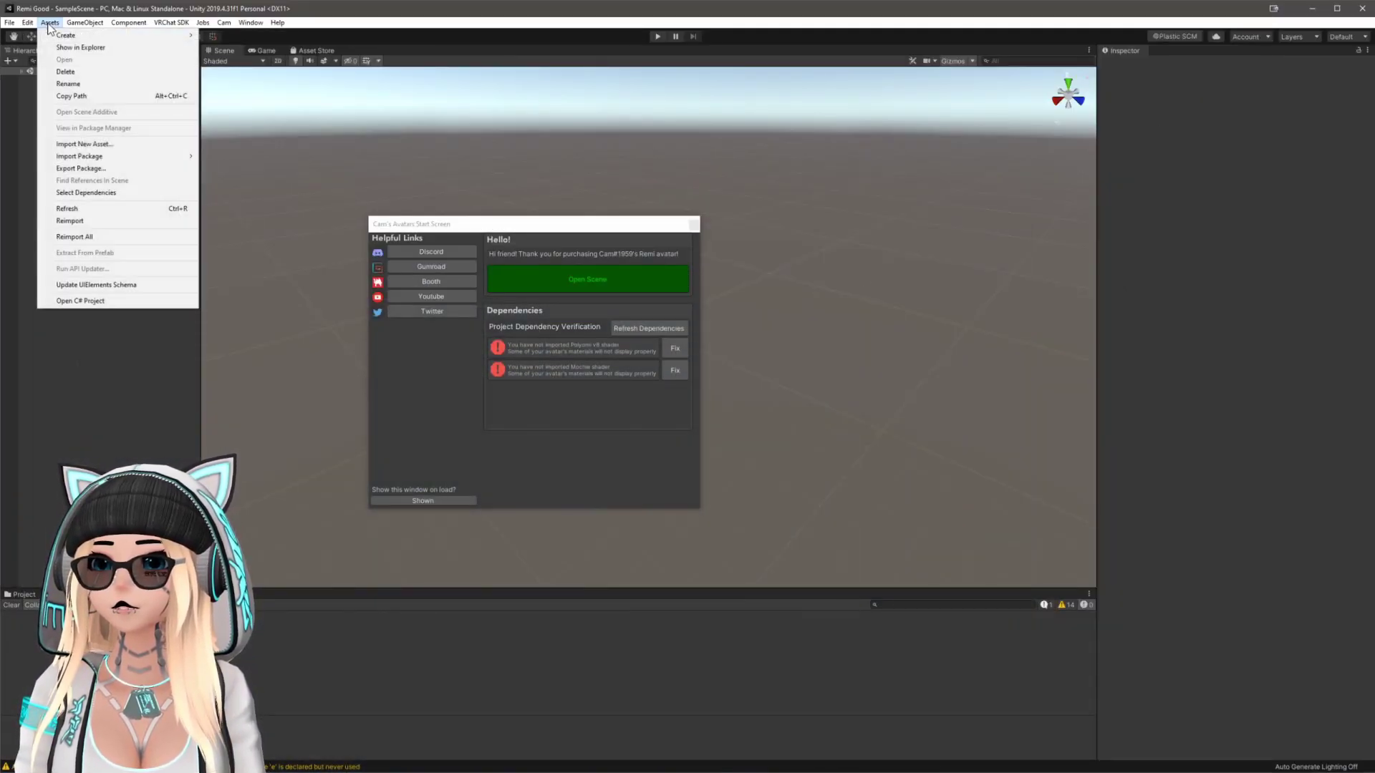
pyautogui.moveTo(169, 156)
pyautogui.click(222, 155)
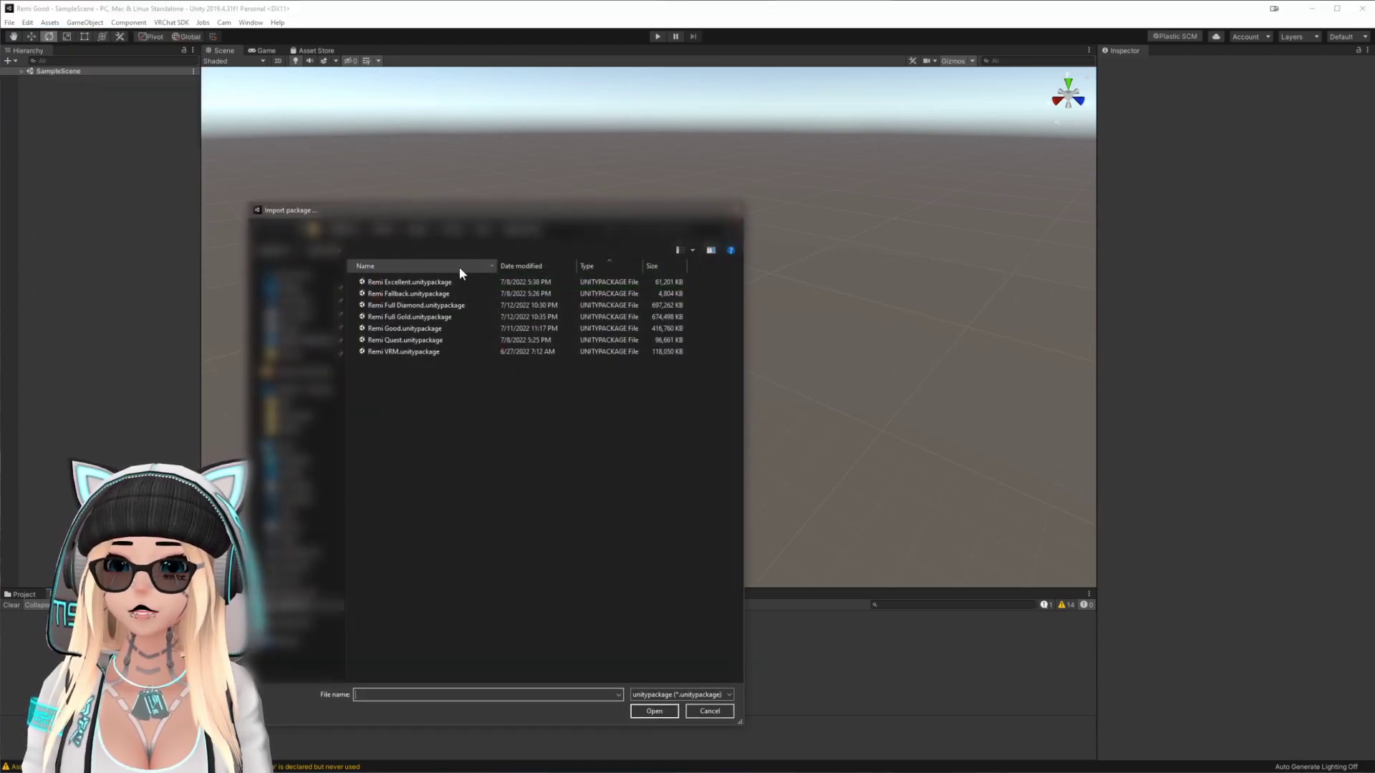
pyautogui.click(297, 499)
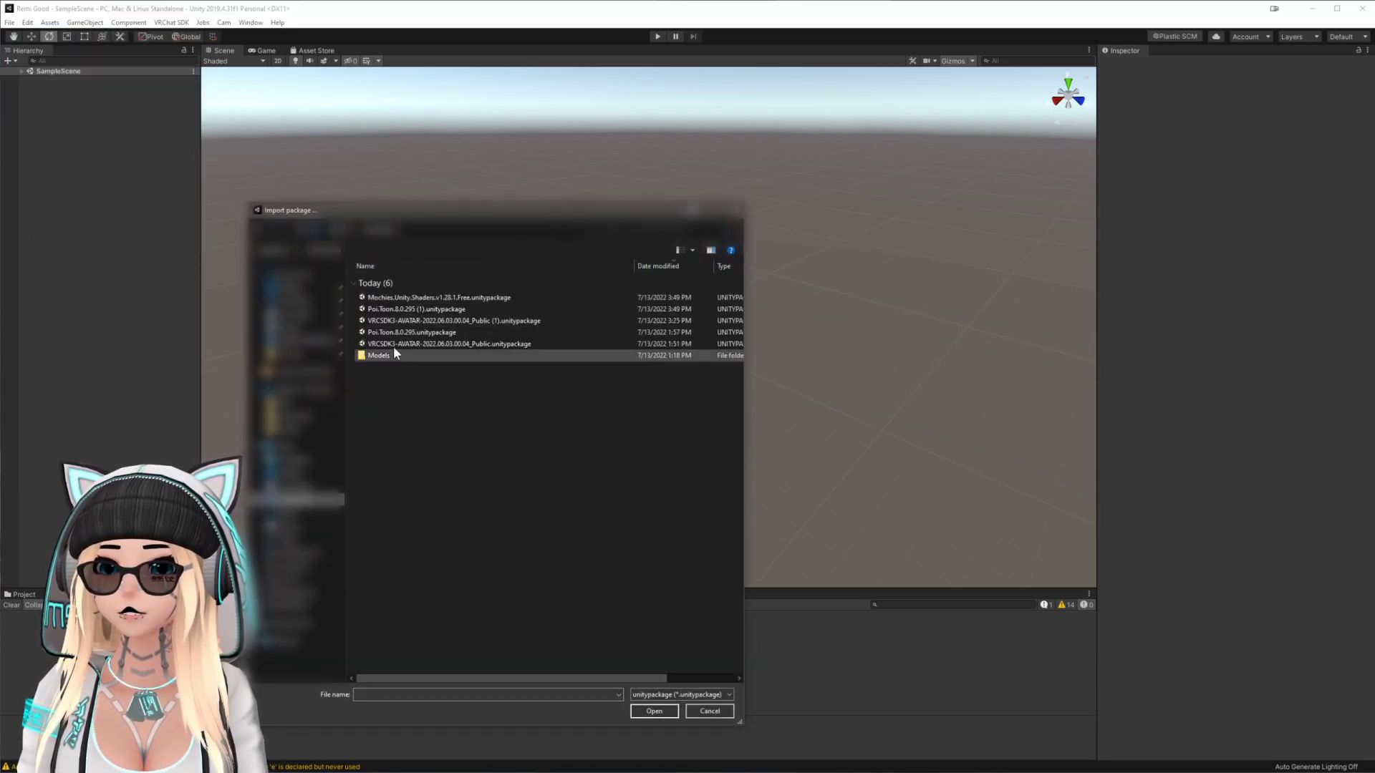
pyautogui.doubleClick(410, 309)
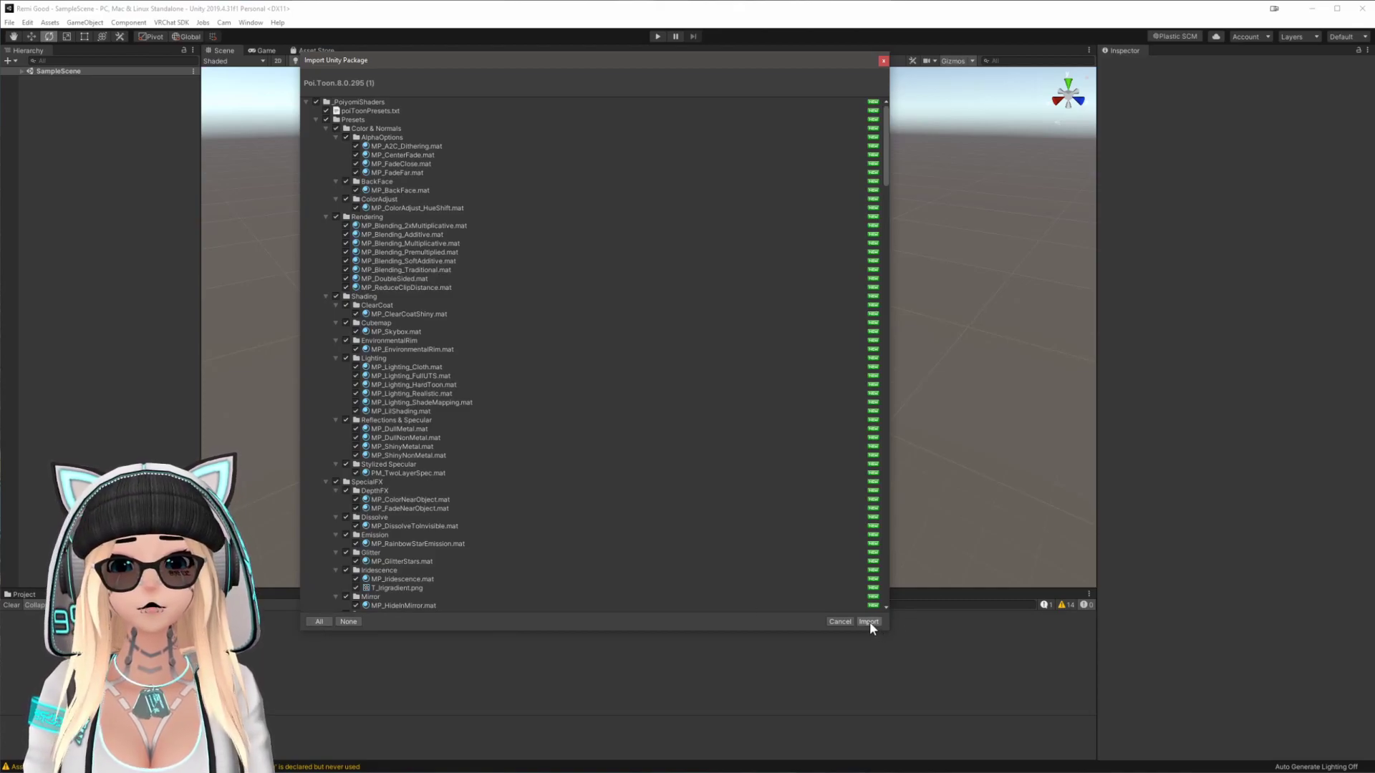
pyautogui.click(869, 621)
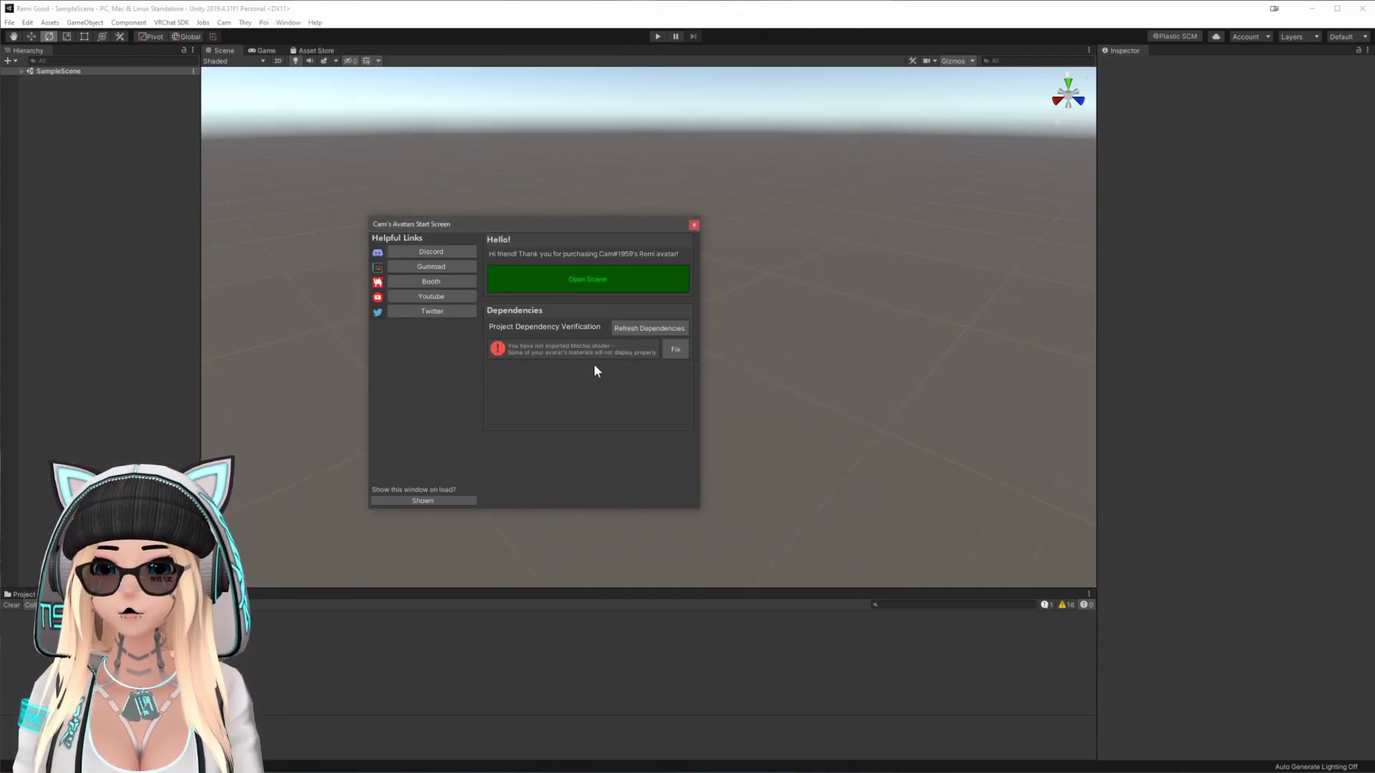
# - Import the Mochies.Unity.Shaders custom package with all its files
pyautogui.click(49, 22)
pyautogui.moveTo(134, 158)
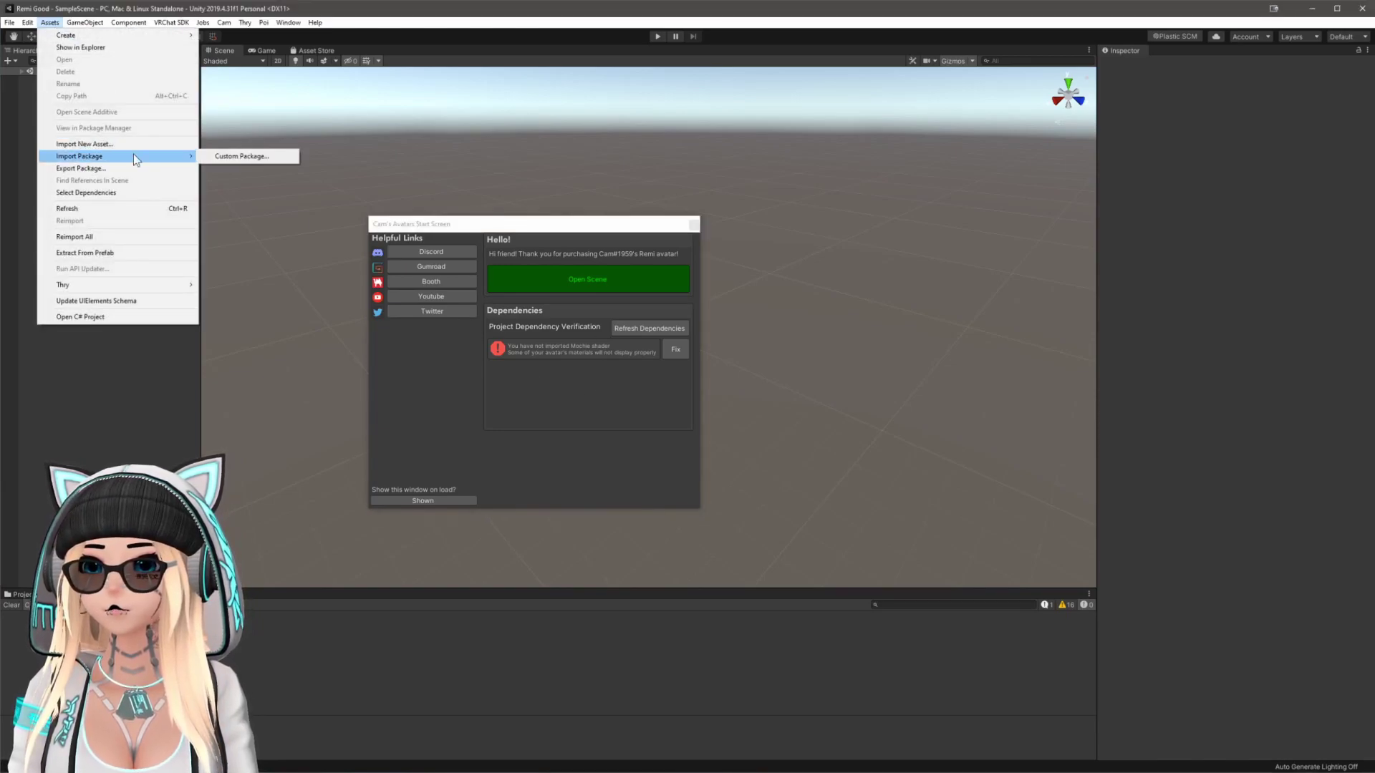
pyautogui.click(241, 157)
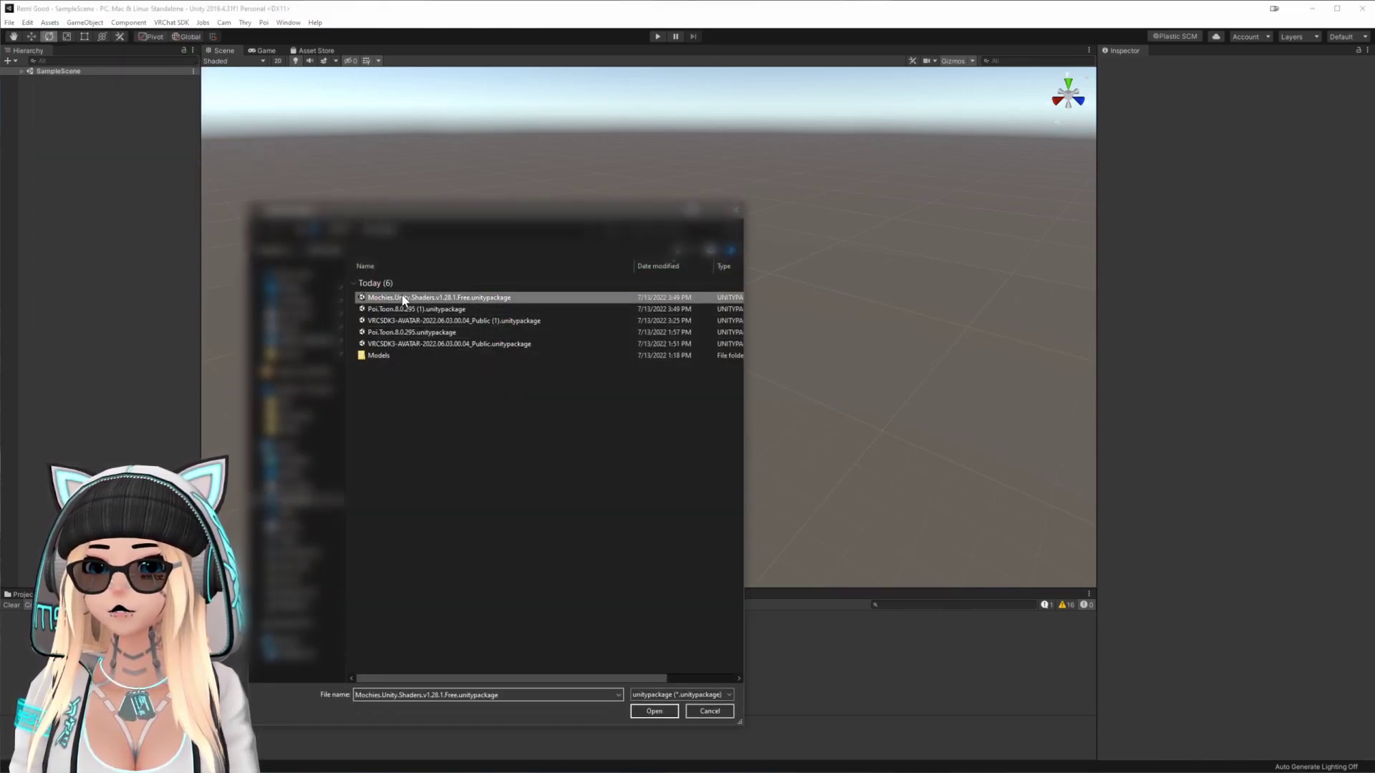
pyautogui.doubleClick(403, 299)
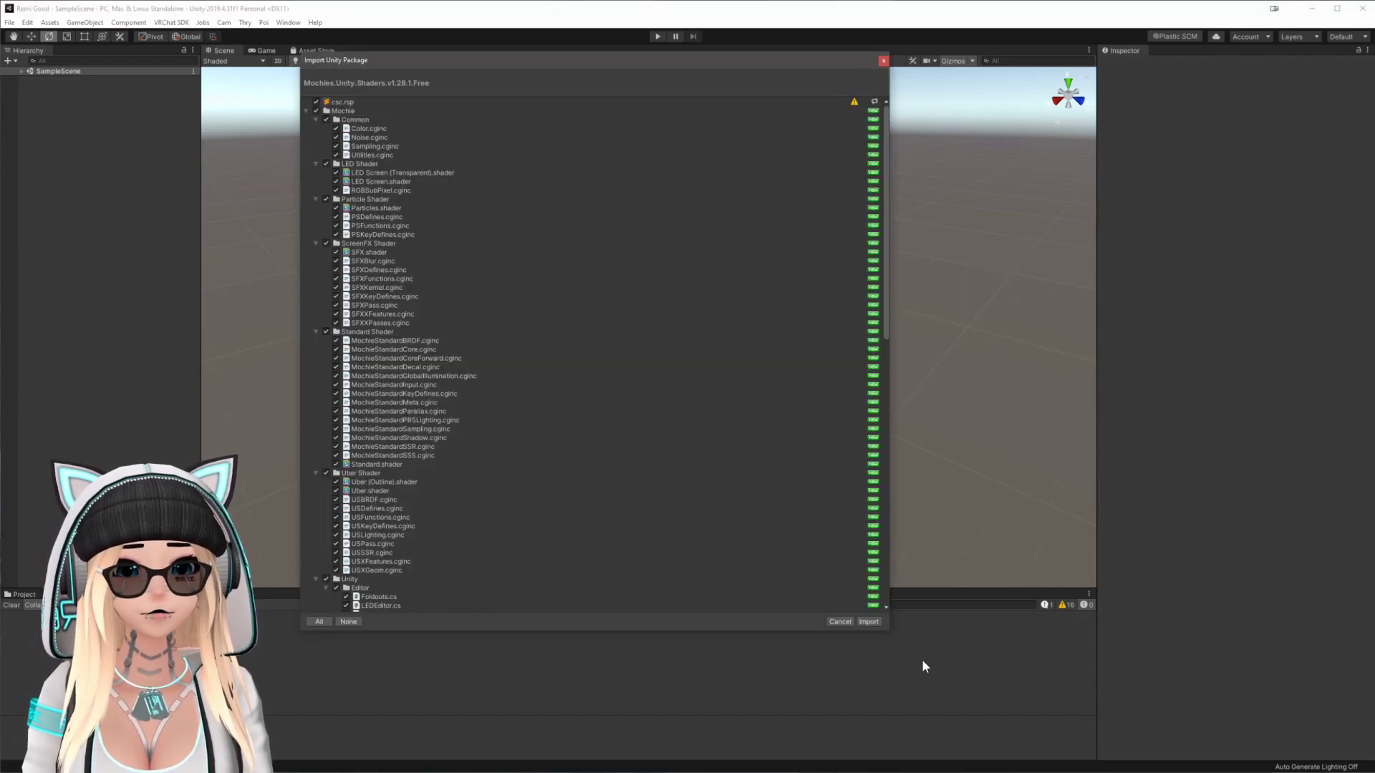
pyautogui.click(868, 621)
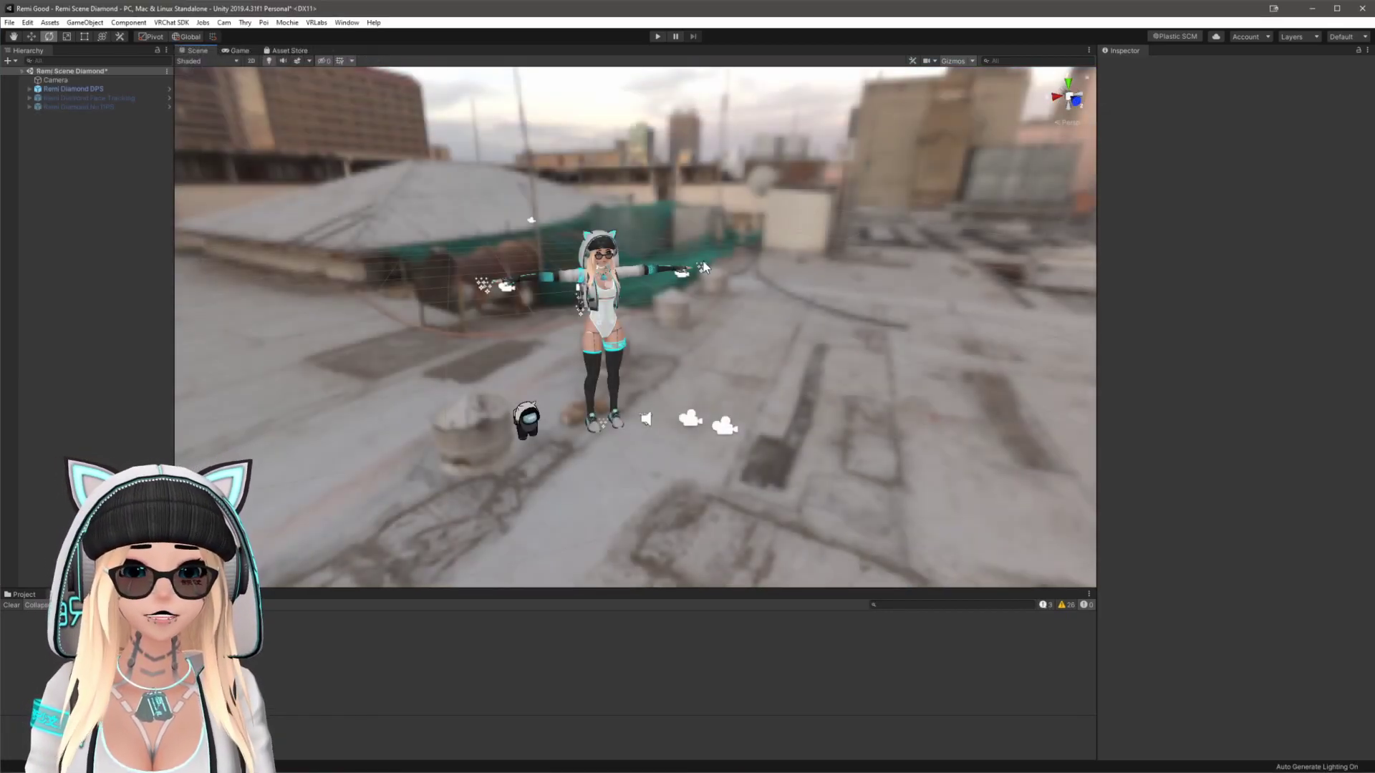
# - Show the VRChat SDK control panel from the VRChat SDK menu
pyautogui.click(172, 22)
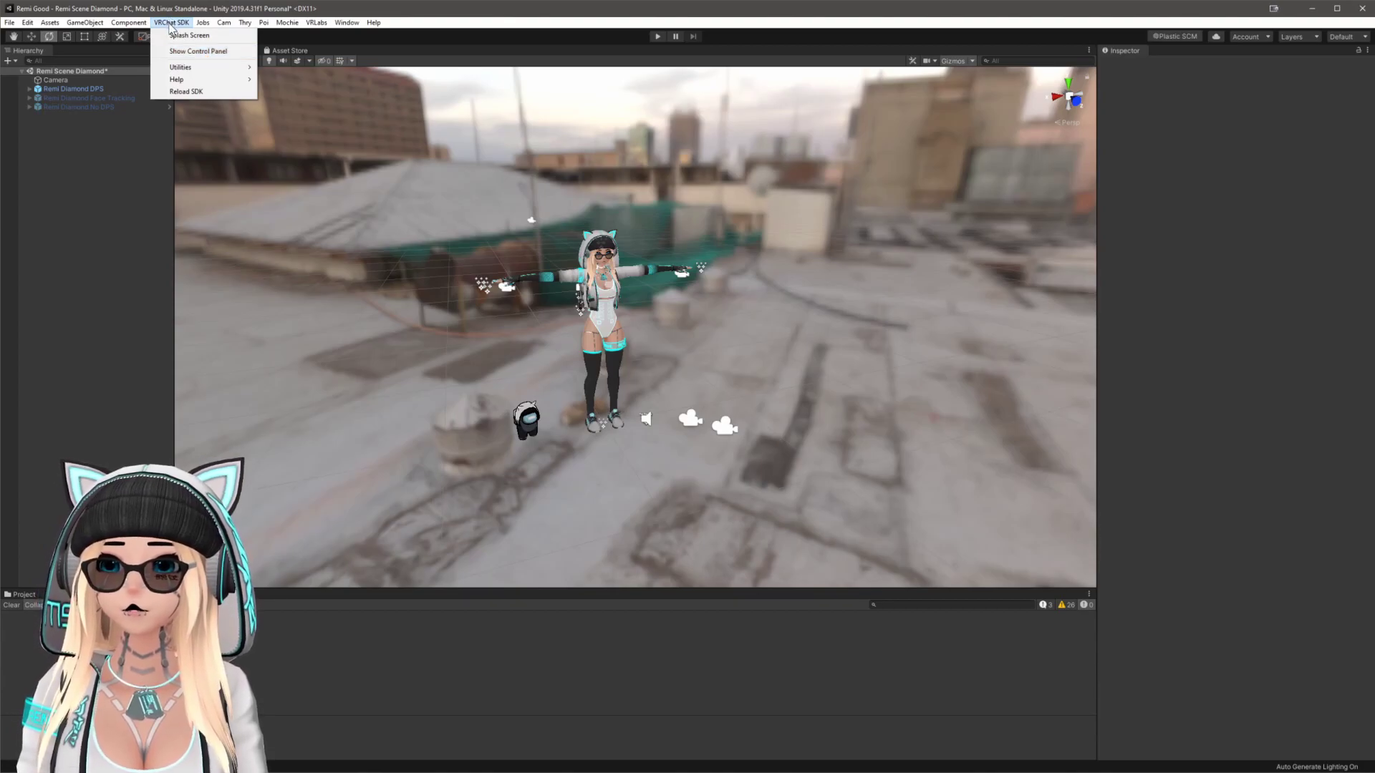
pyautogui.click(183, 51)
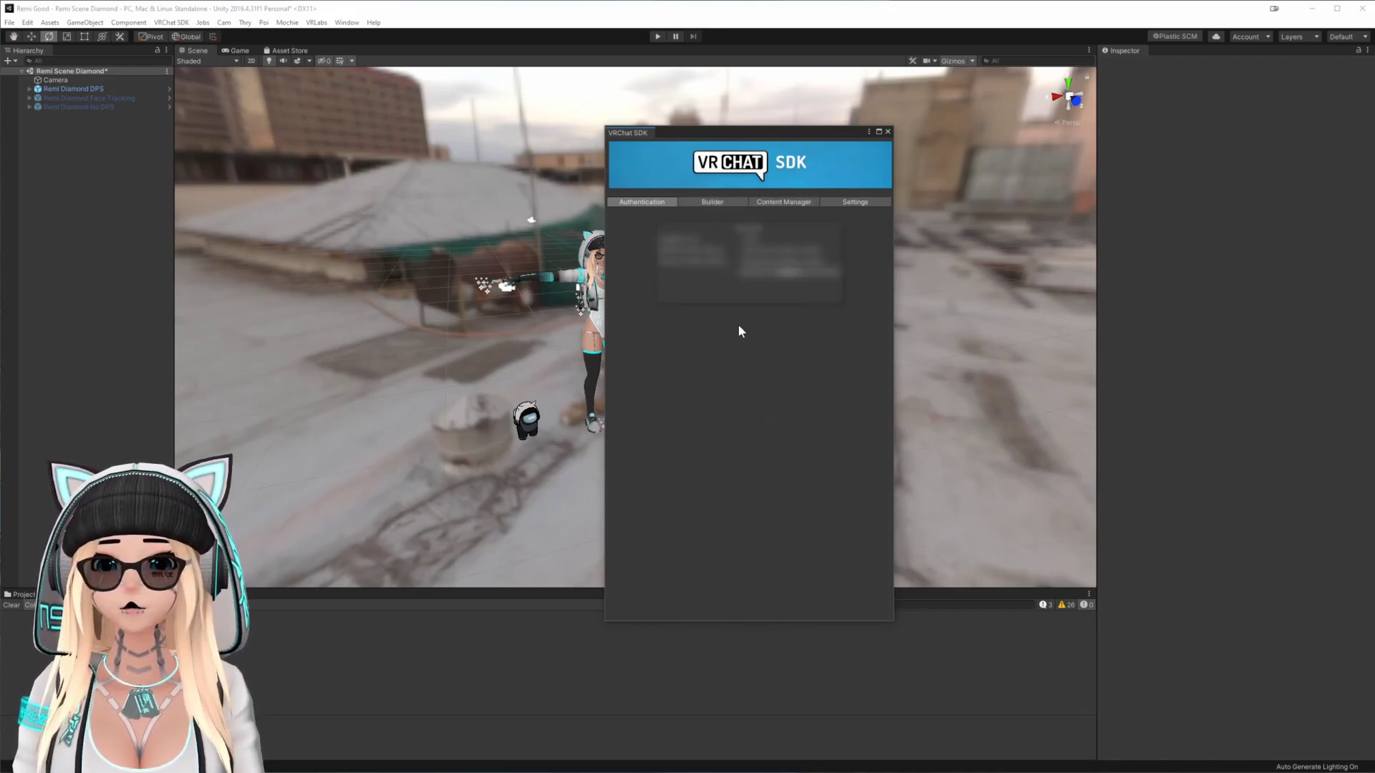
# - On the Builder page, auto-fix mipmapped textures and make Remi Diamond No DPS the active avatar
pyautogui.click(703, 202)
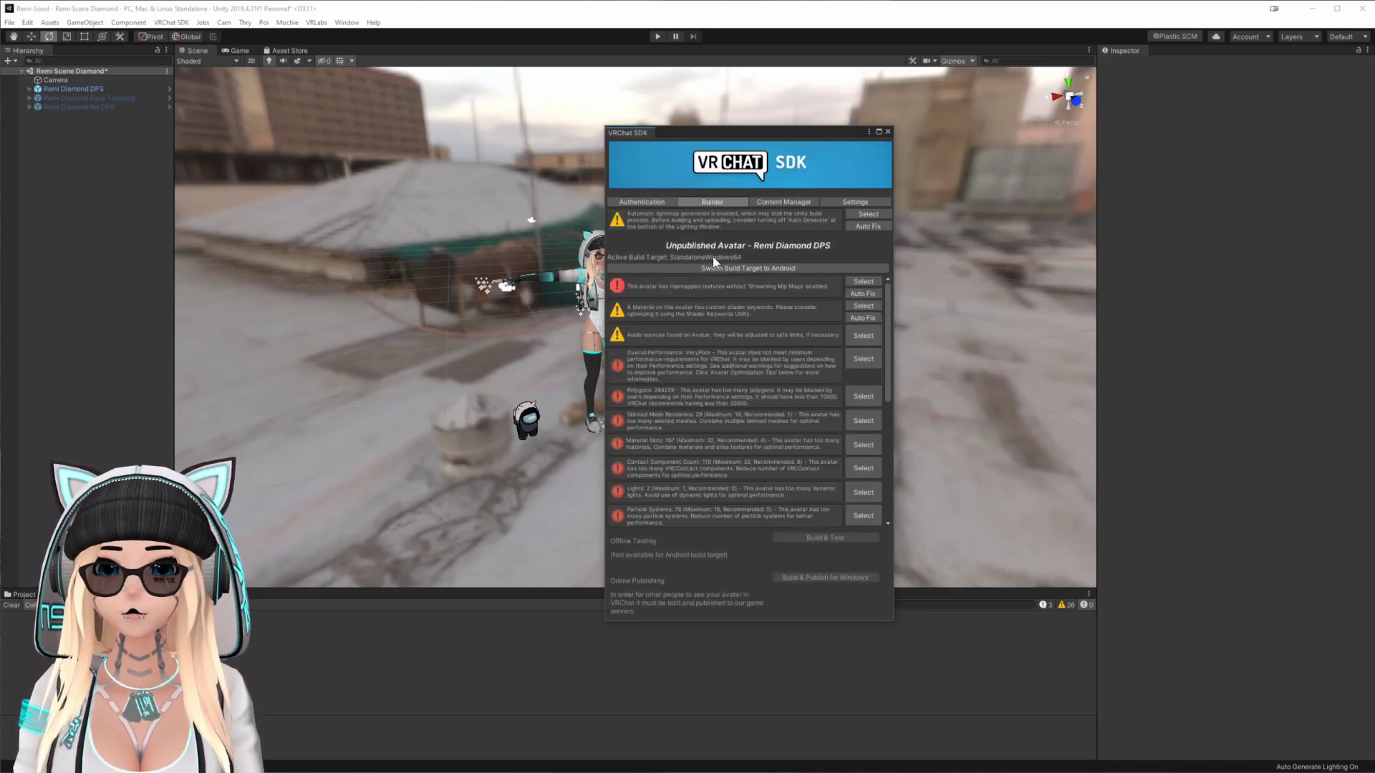
pyautogui.click(867, 293)
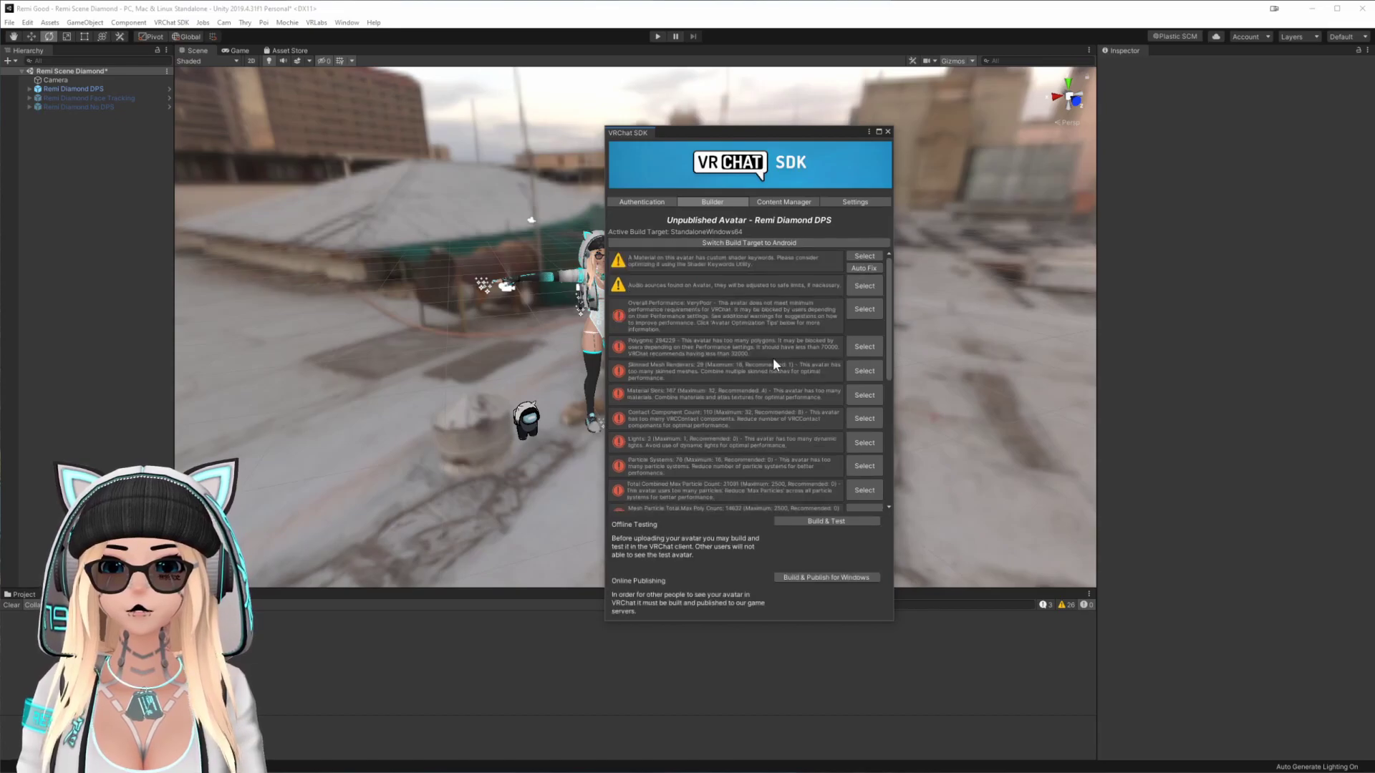
pyautogui.moveTo(666, 133); pyautogui.dragTo(1083, 177)
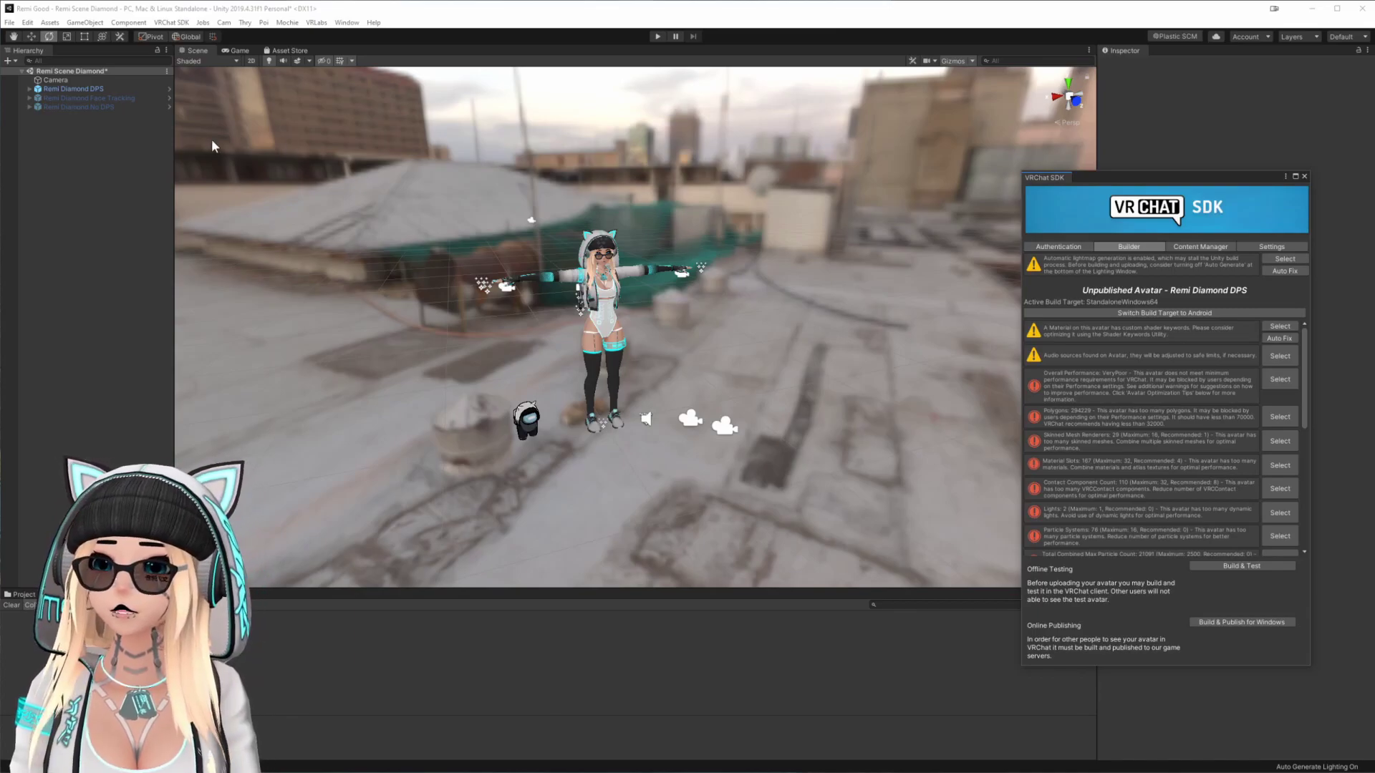
pyautogui.click(80, 90)
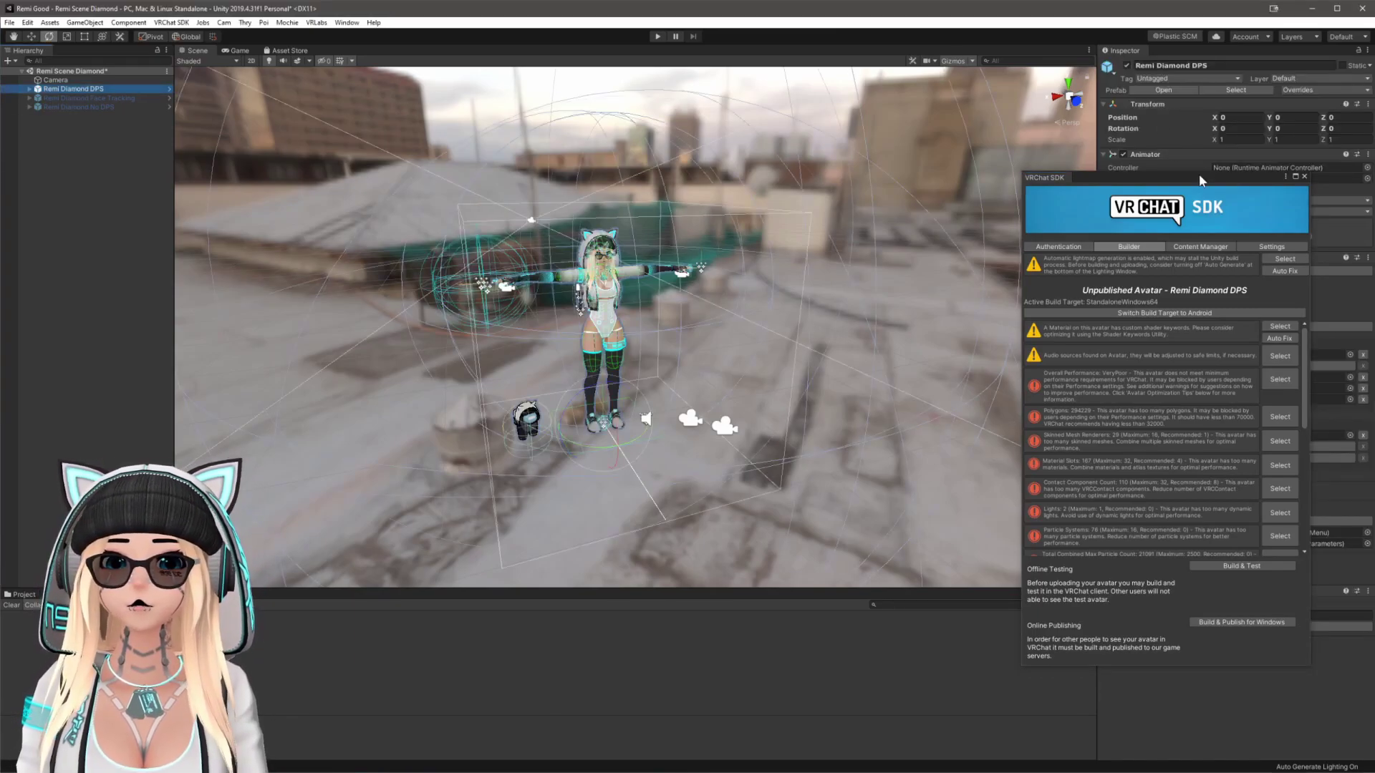
pyautogui.click(1126, 65)
pyautogui.click(108, 107)
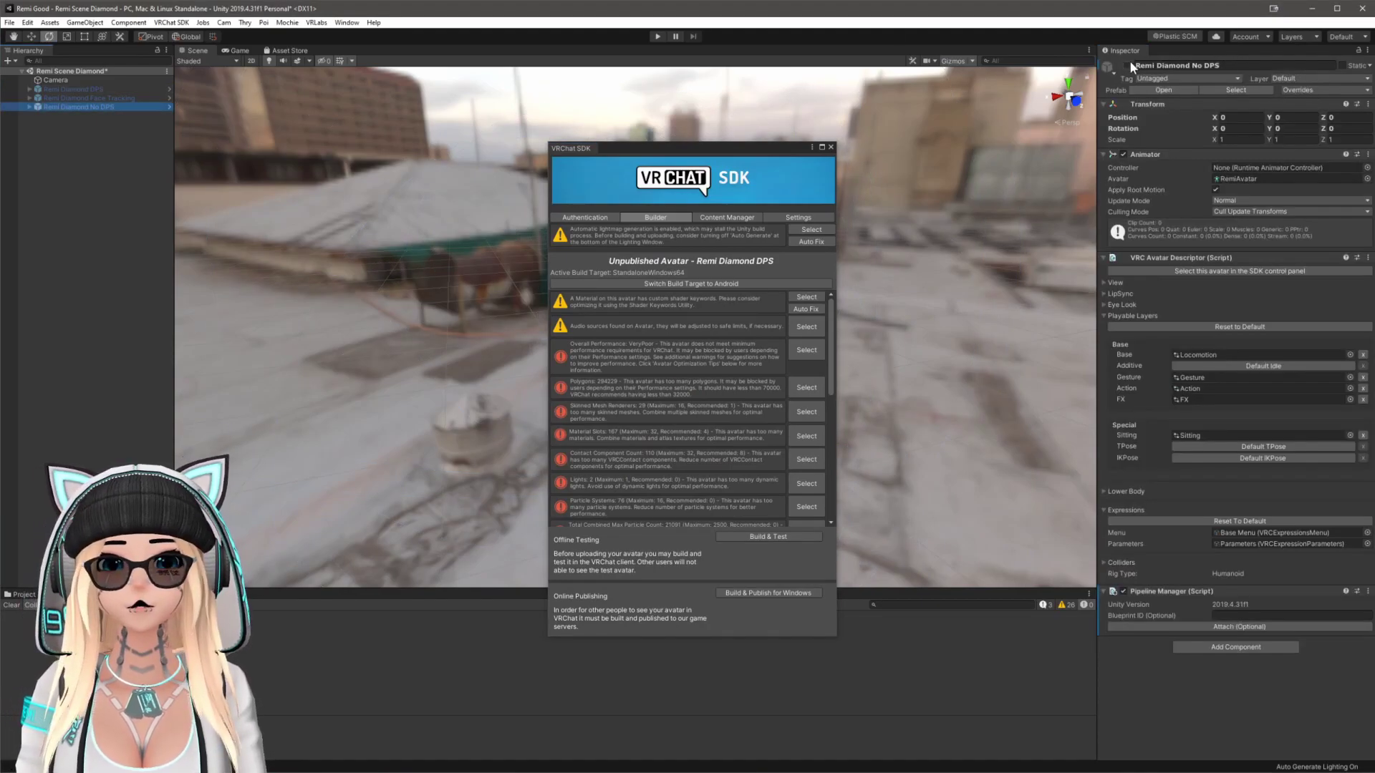
pyautogui.click(1128, 66)
pyautogui.moveTo(732, 152); pyautogui.dragTo(832, 146)
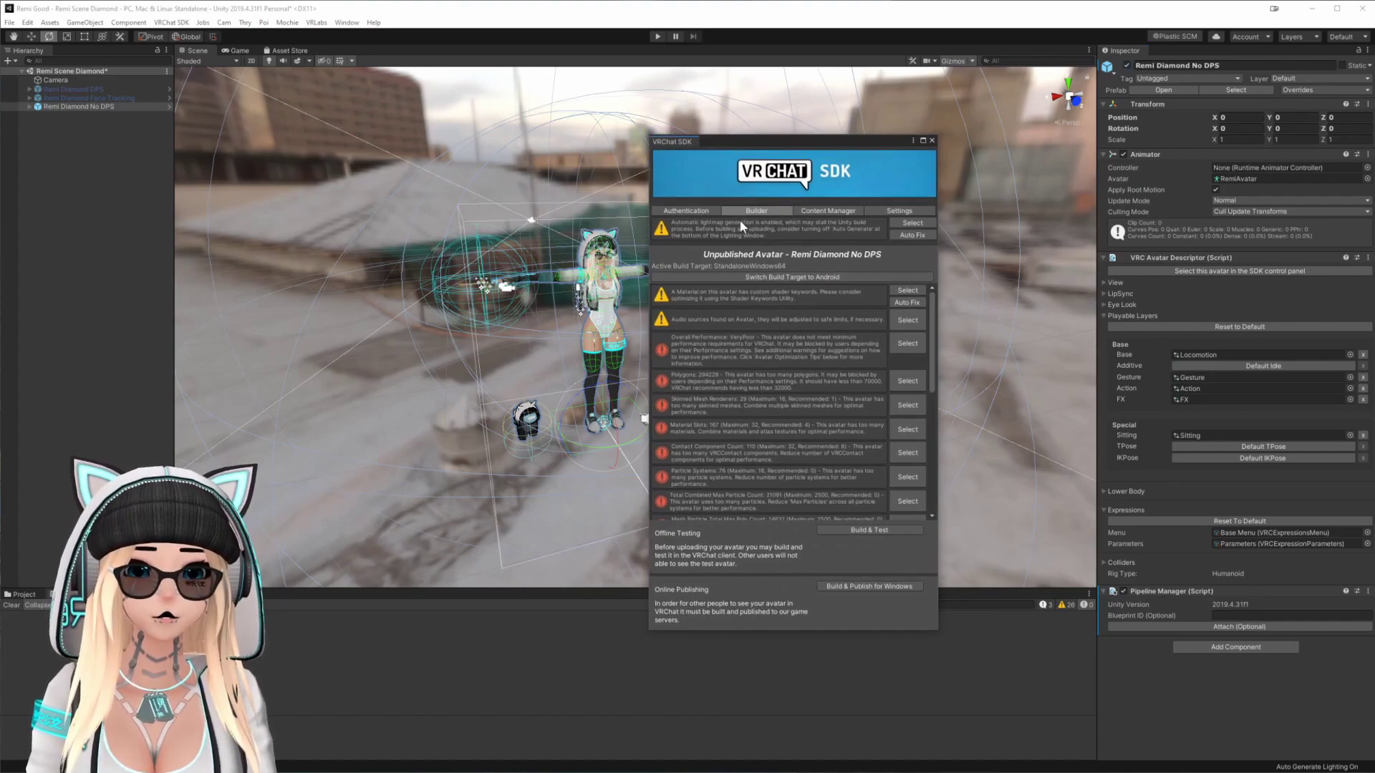
# - Build & Publish for Windows, declining the lighting fix and accepting material locking
pyautogui.click(865, 585)
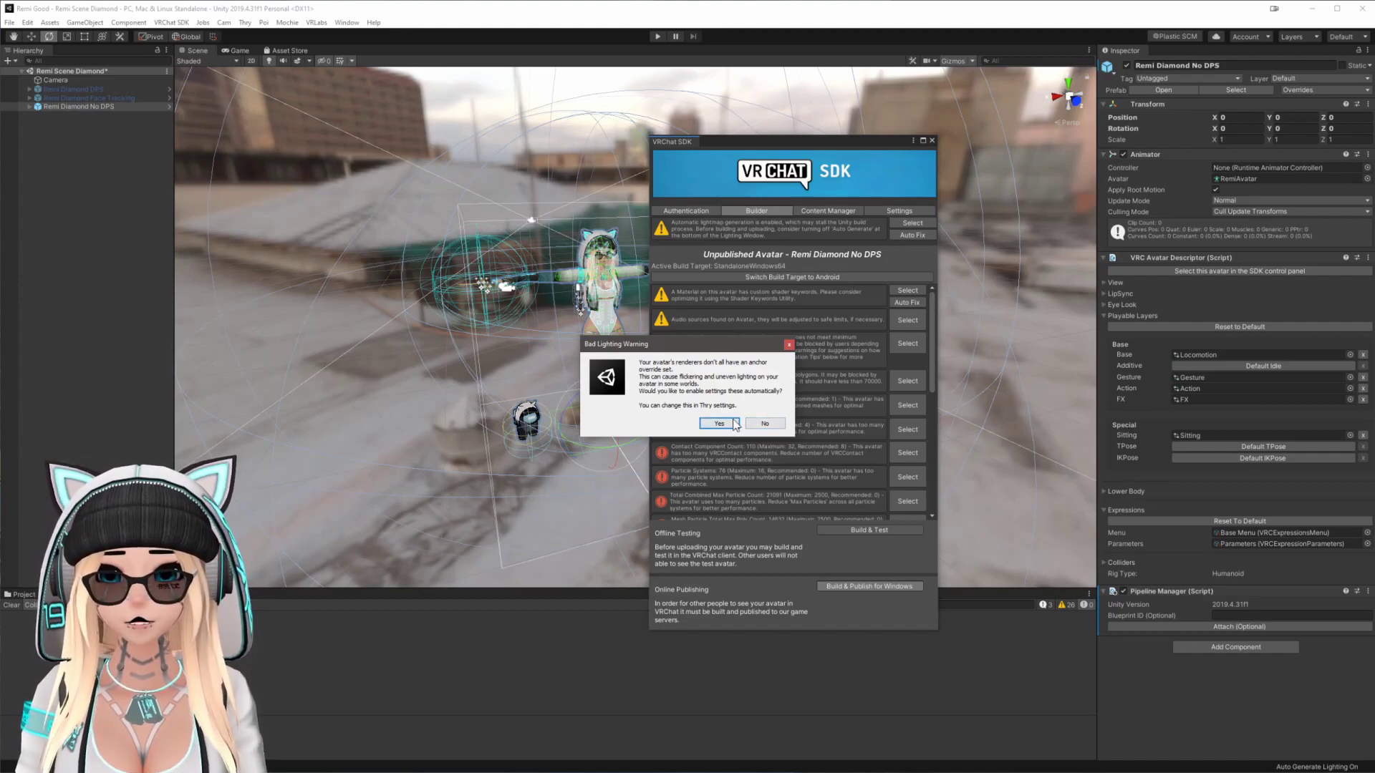
pyautogui.click(766, 424)
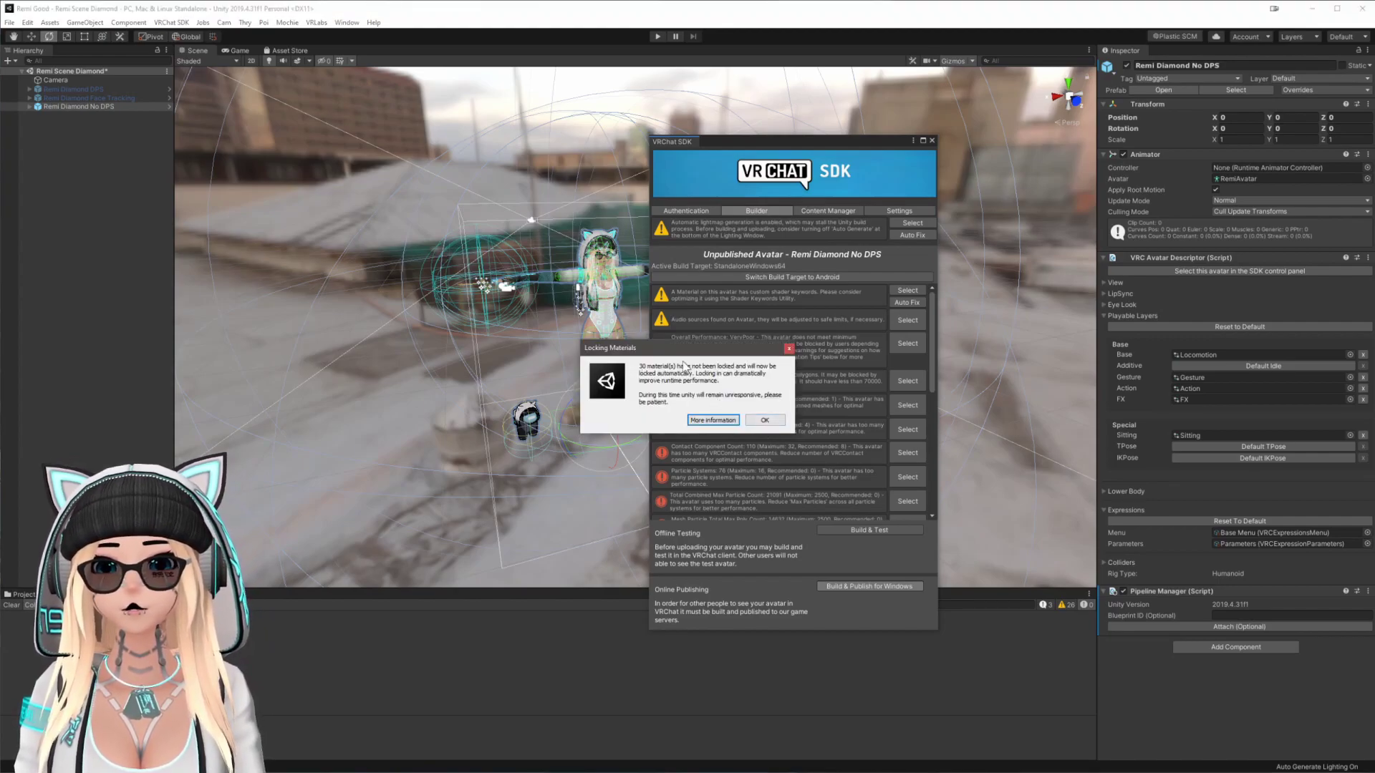
pyautogui.click(772, 421)
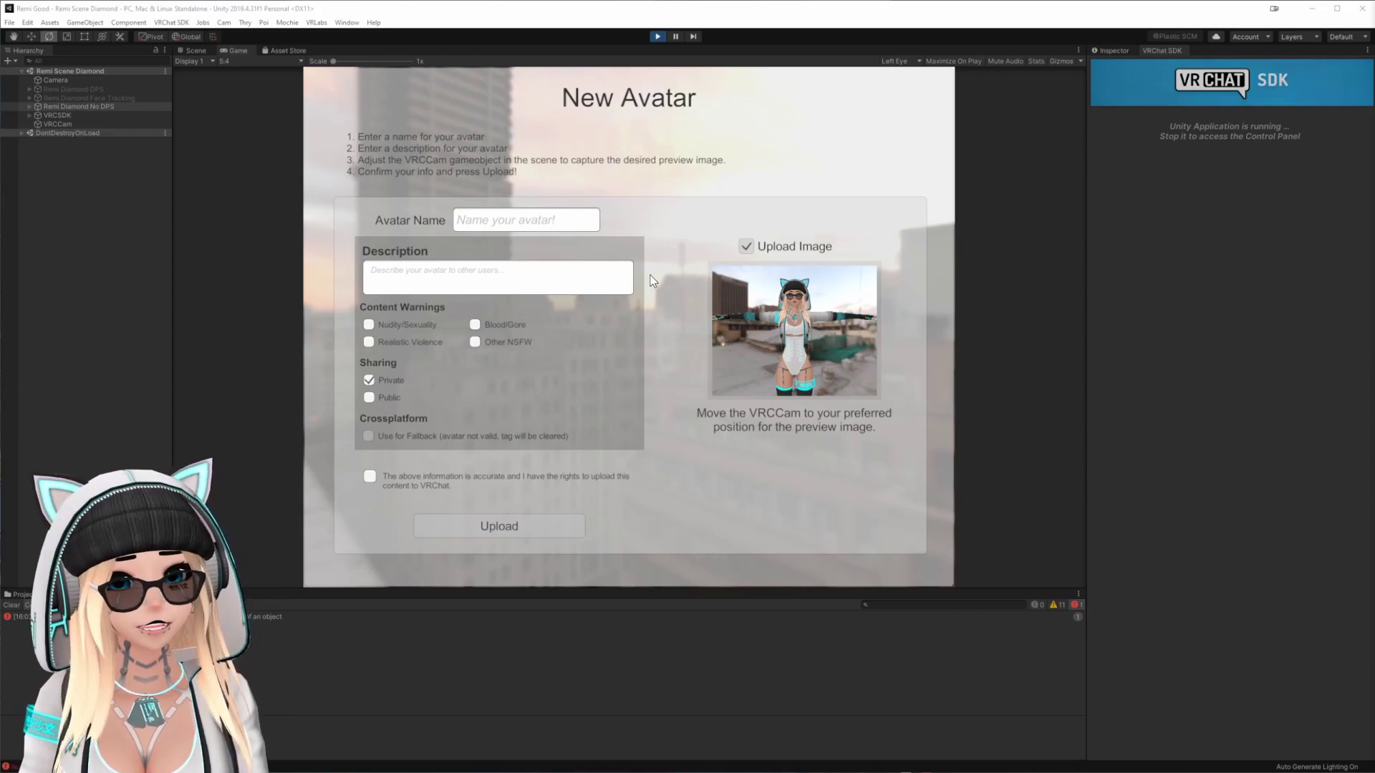
# - Name the avatar Remi, accept the rights agreement, and upload it to VRChat
pyautogui.click(509, 222)
pyautogui.write('Remi')
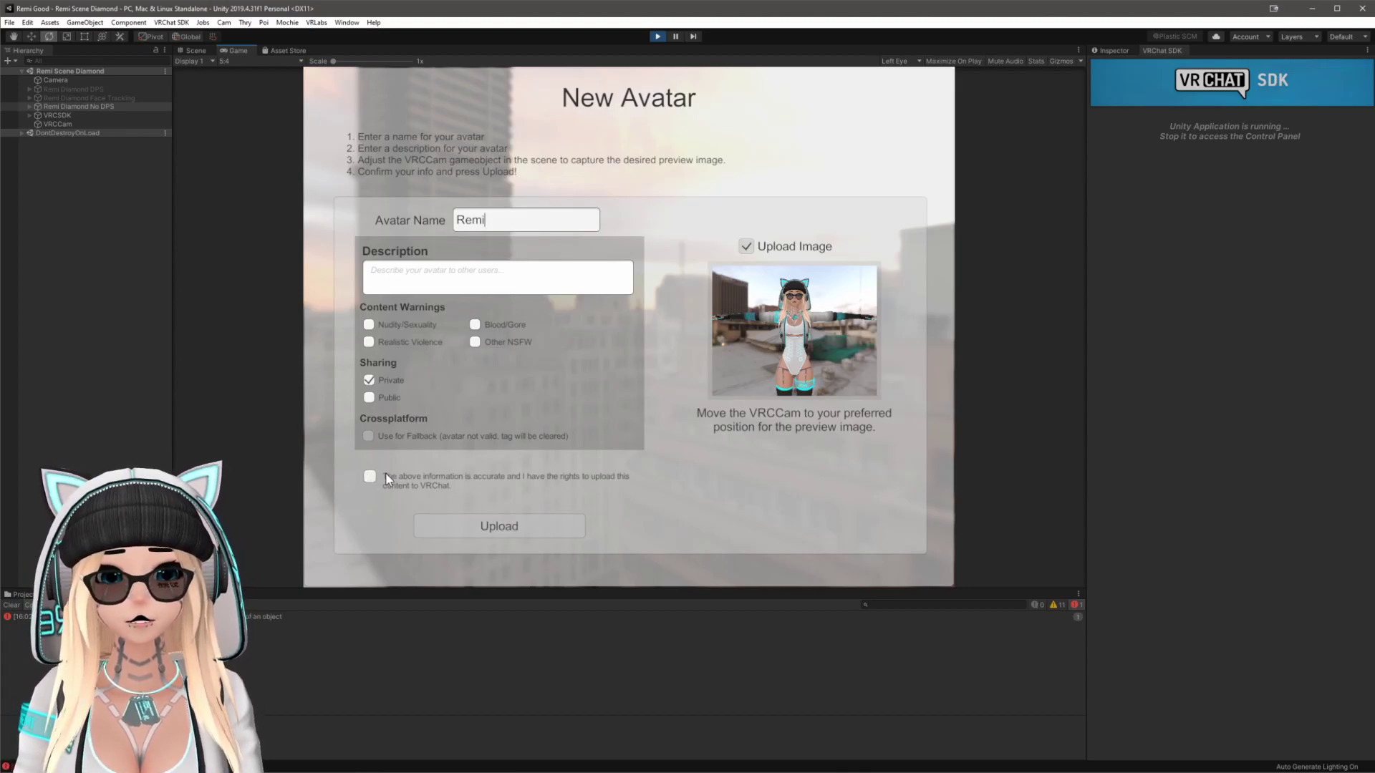
pyautogui.click(370, 476)
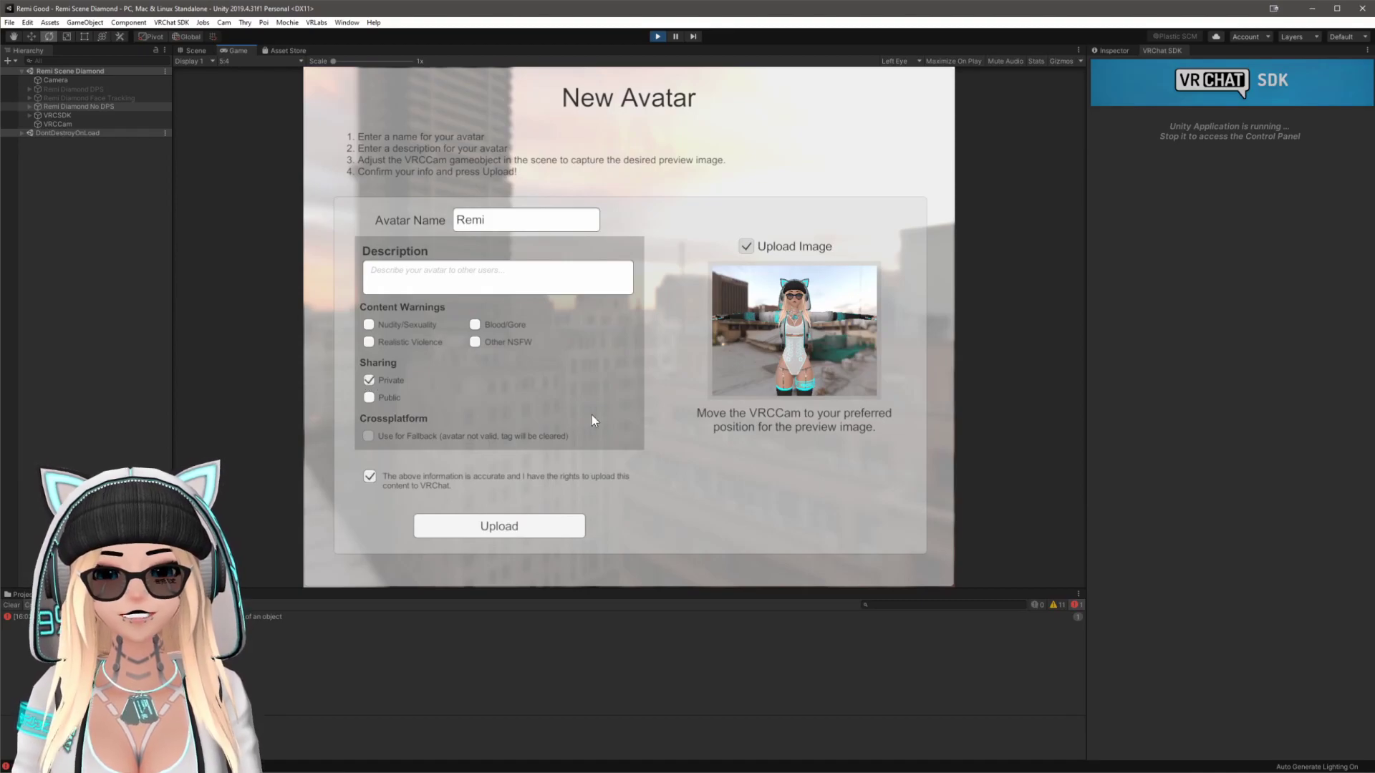
pyautogui.click(538, 526)
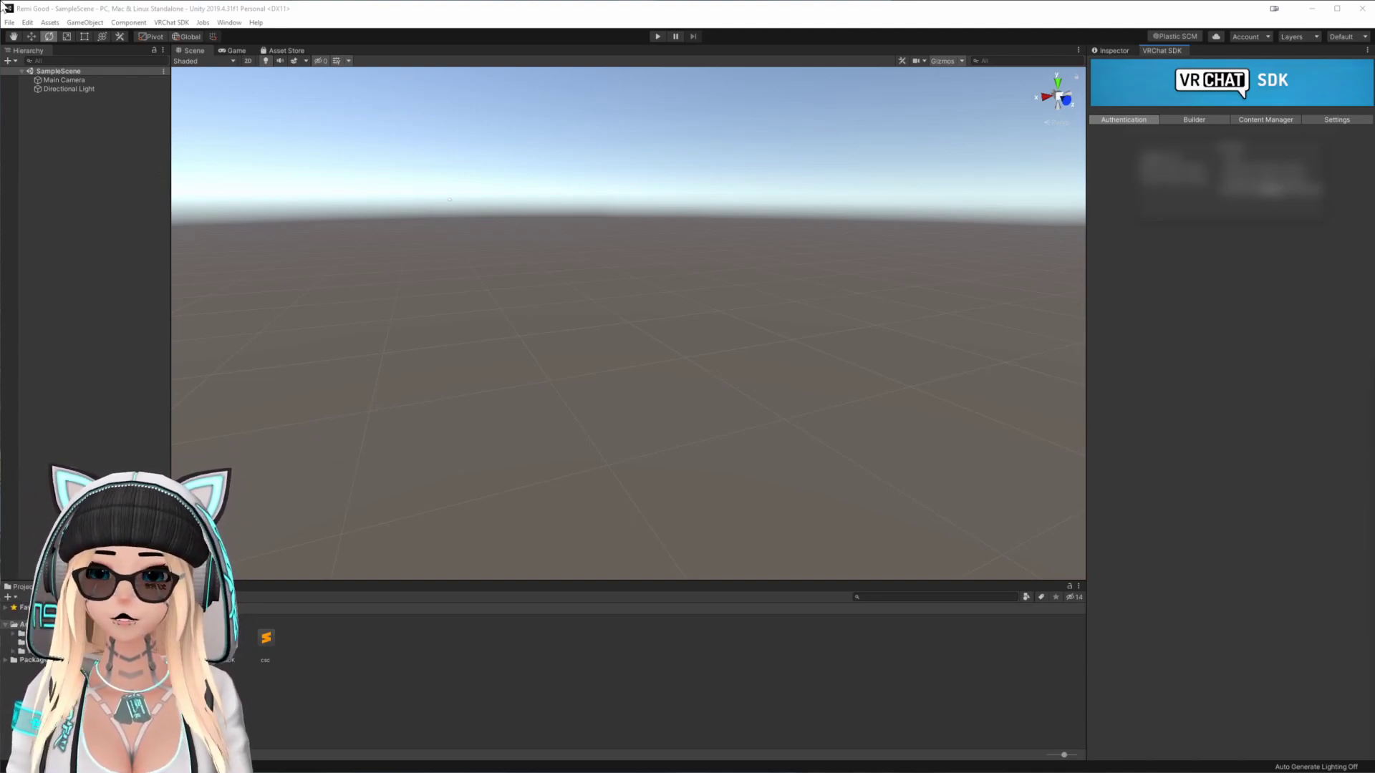
# - Switch the project's build platform to Android in Build Settings
pyautogui.click(10, 22)
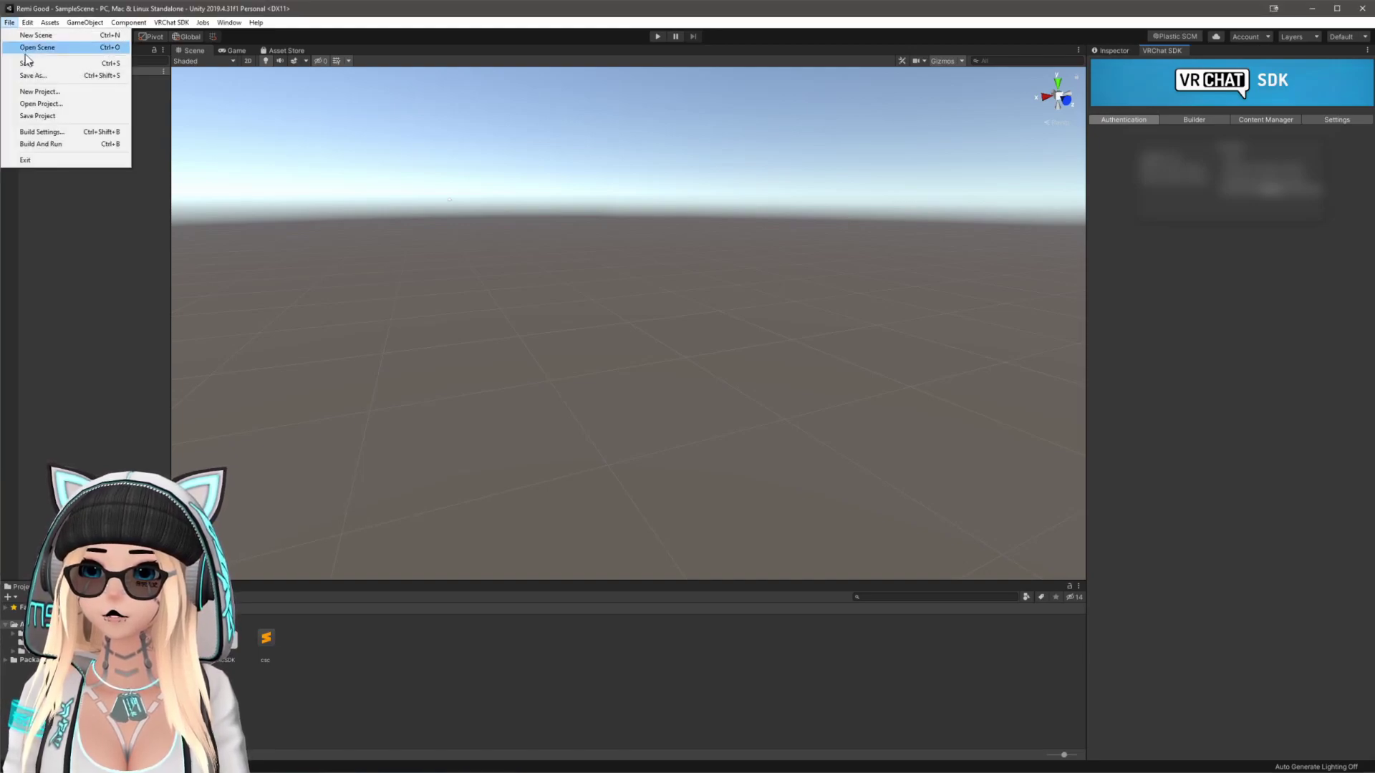
pyautogui.click(40, 132)
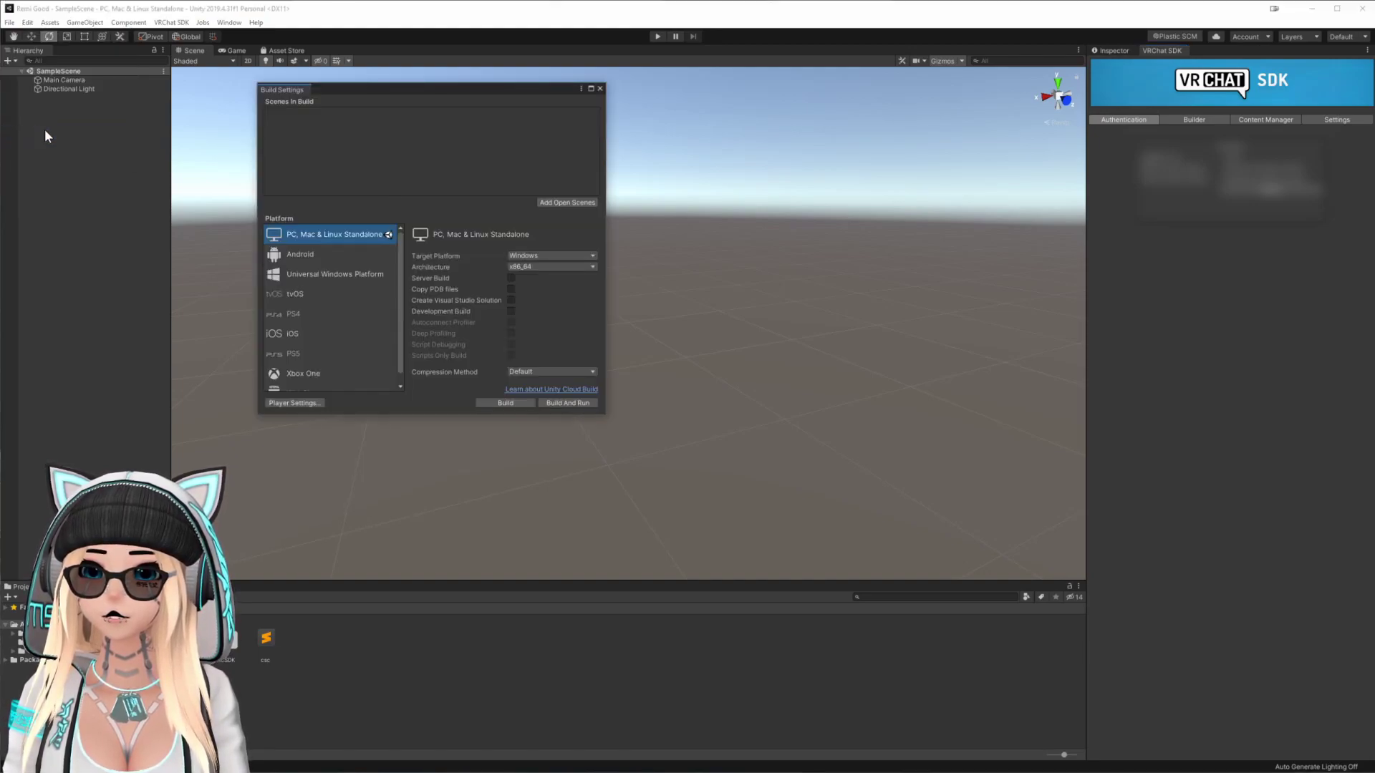
pyautogui.click(304, 259)
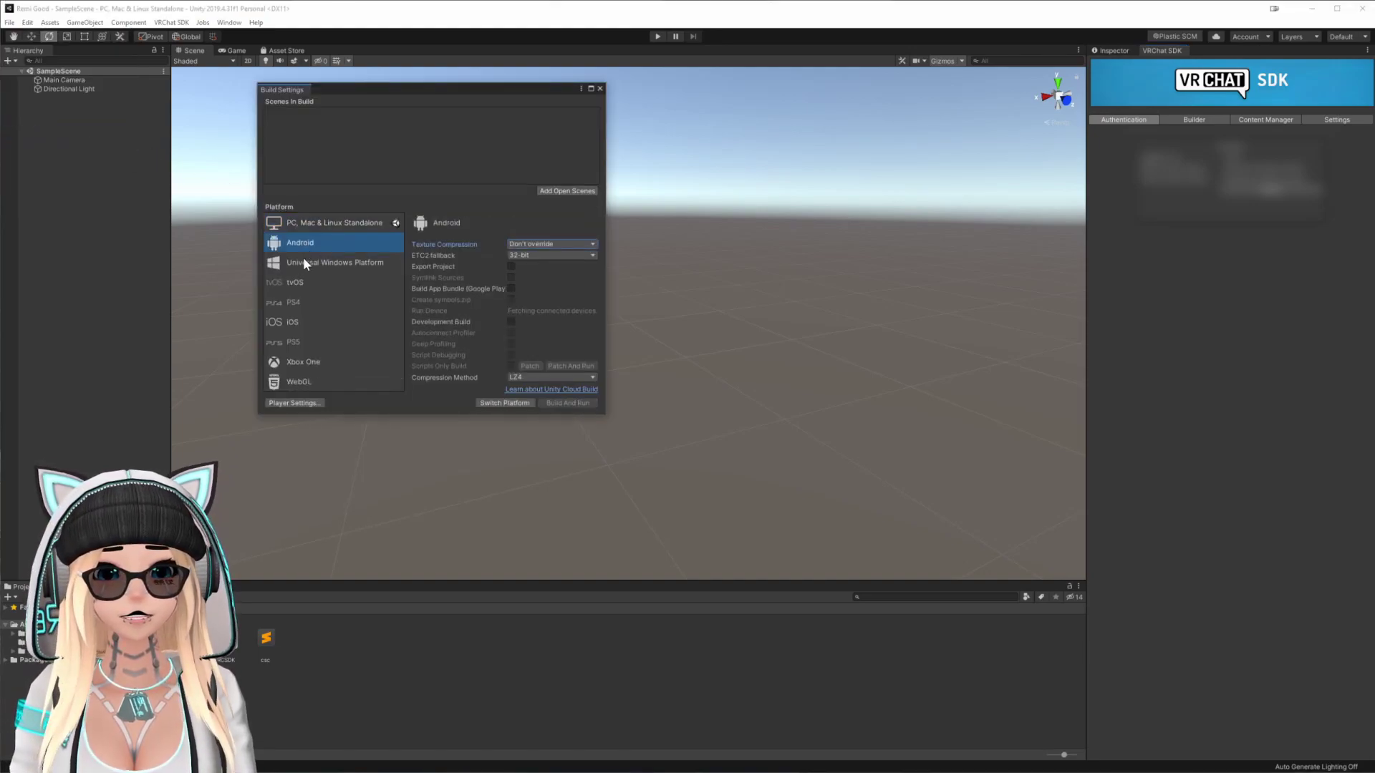
pyautogui.click(497, 402)
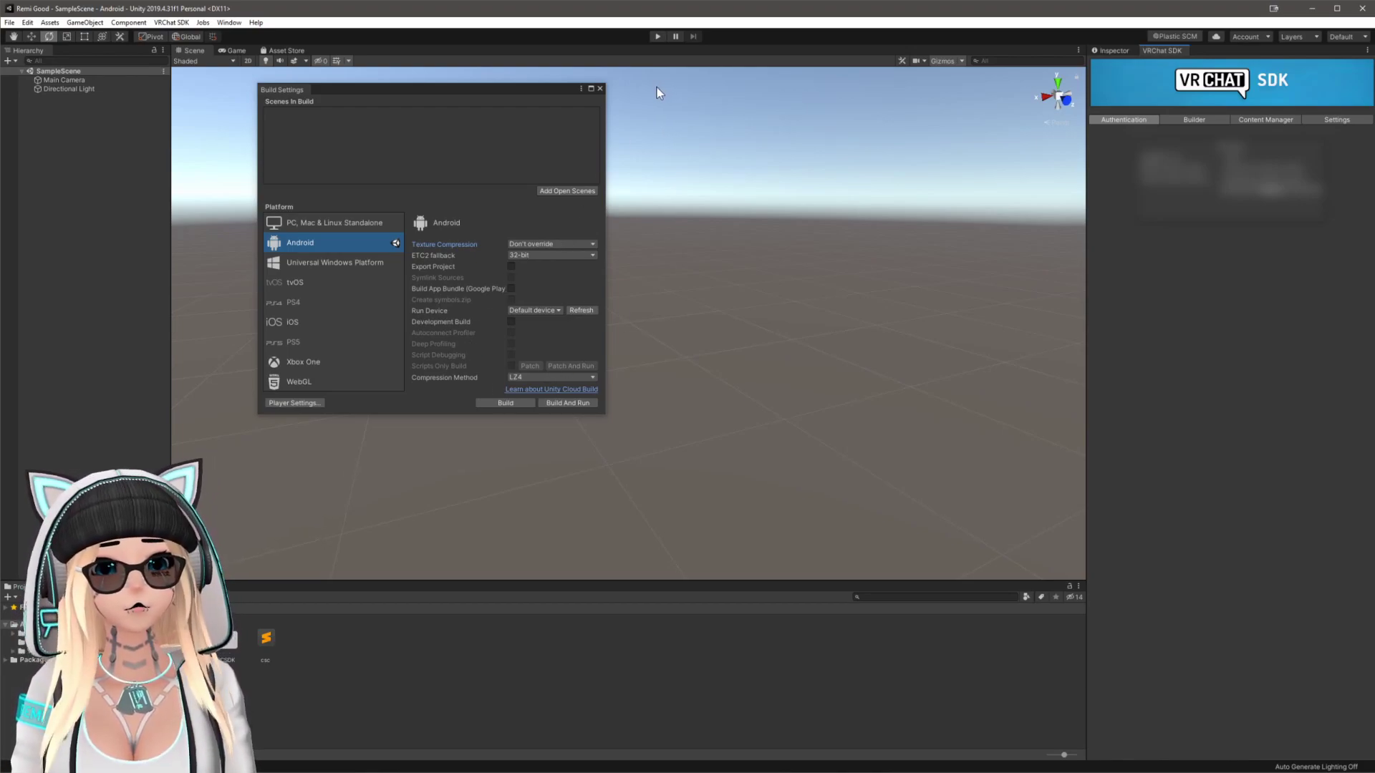
pyautogui.click(600, 88)
# - Start importing a custom package via Assets > Import Package
pyautogui.click(50, 22)
pyautogui.moveTo(97, 159)
pyautogui.click(241, 157)
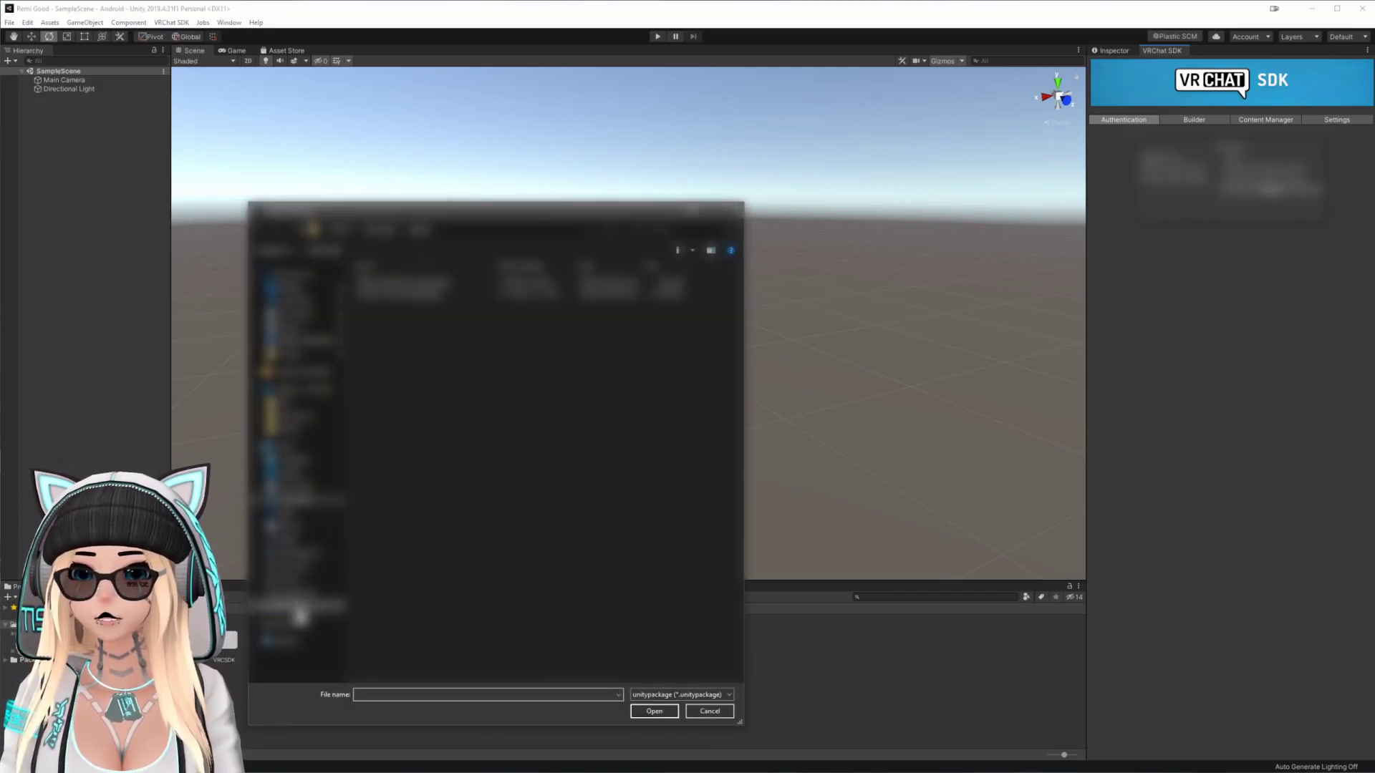
# - Browse to the packages folder and import all items of Remi Quest.unitypackage
pyautogui.doubleClick(402, 393)
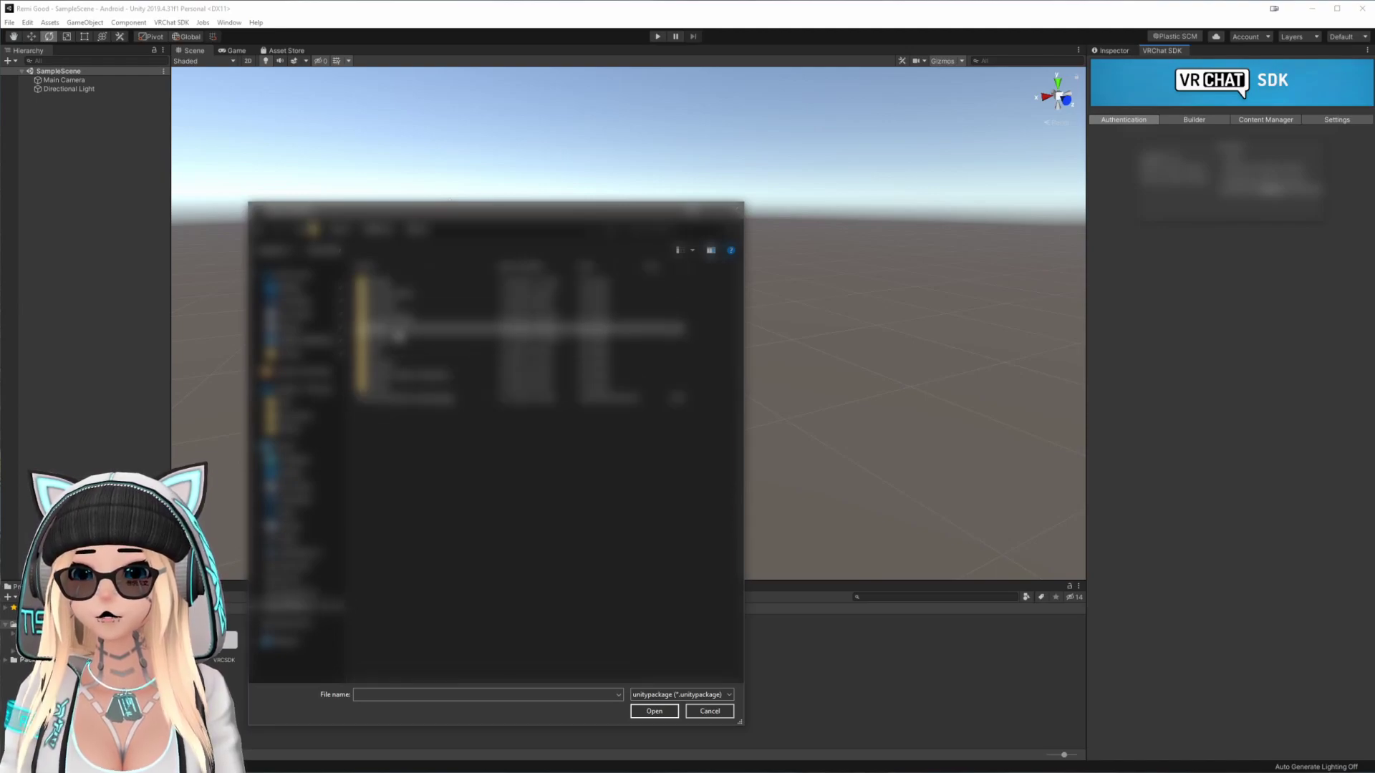
pyautogui.doubleClick(398, 337)
pyautogui.doubleClick(403, 341)
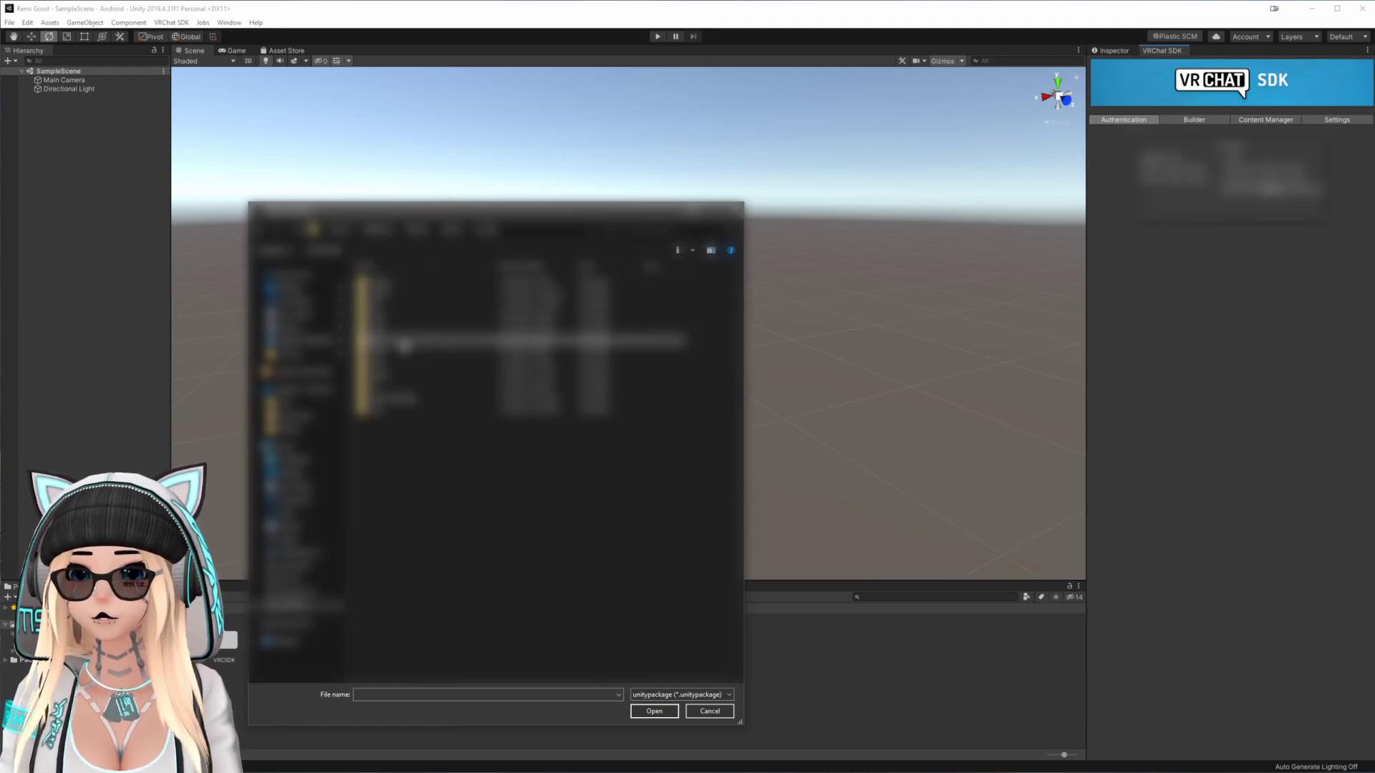
pyautogui.doubleClick(401, 365)
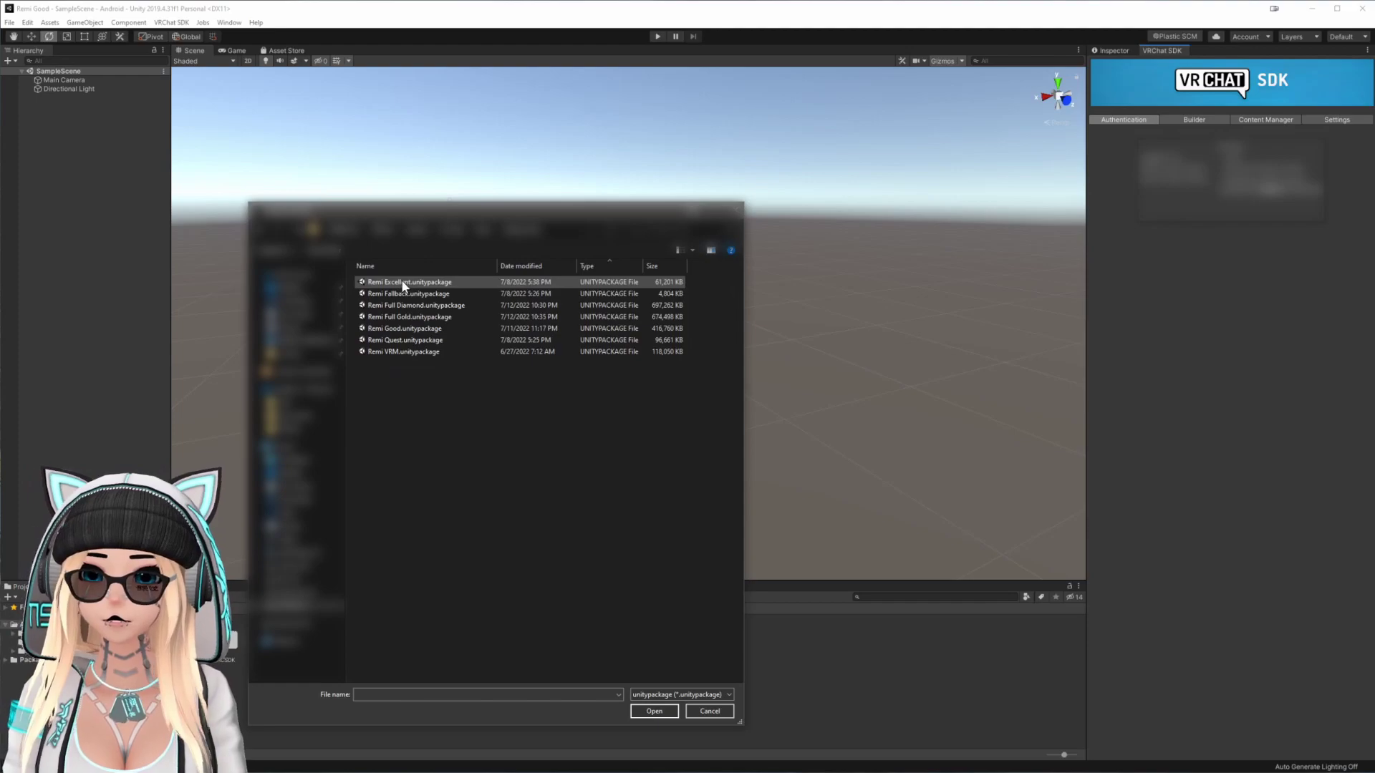
pyautogui.doubleClick(399, 343)
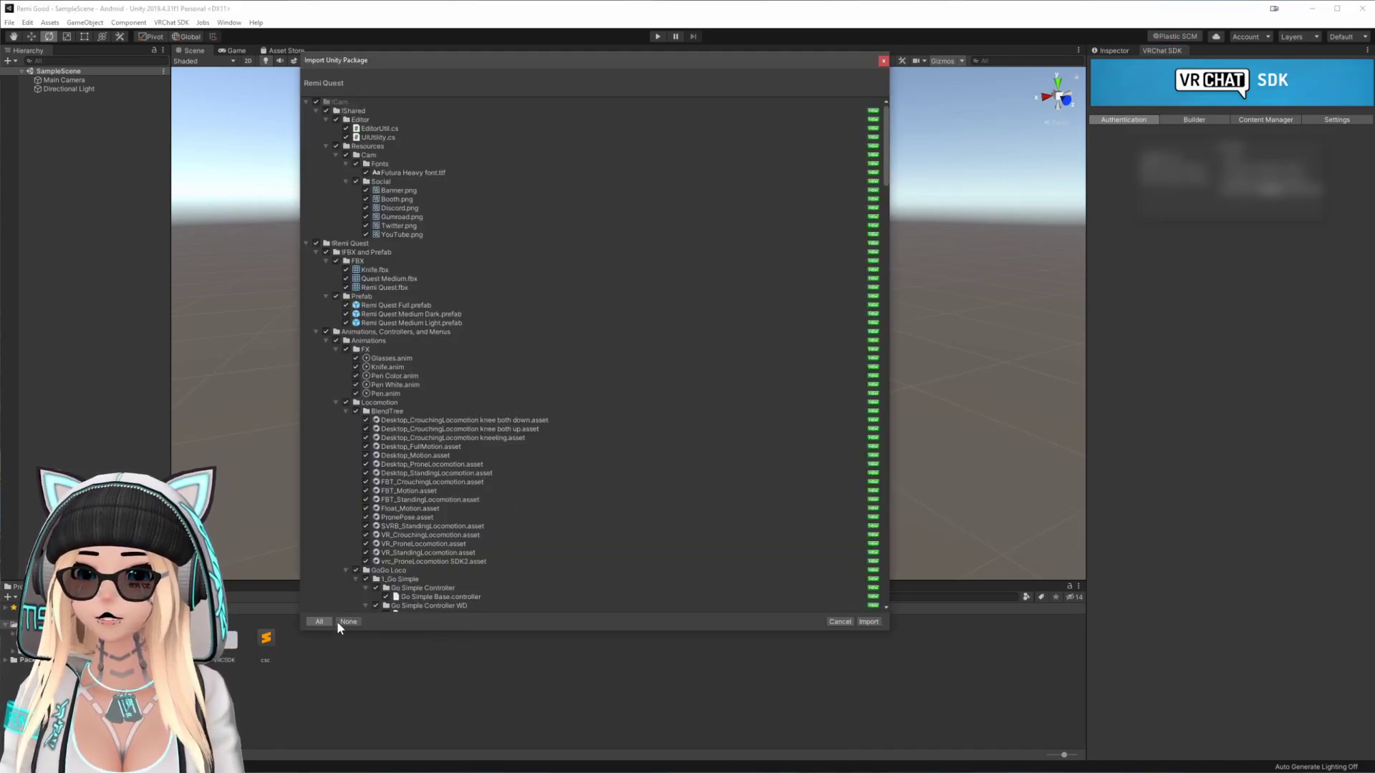
pyautogui.click(868, 621)
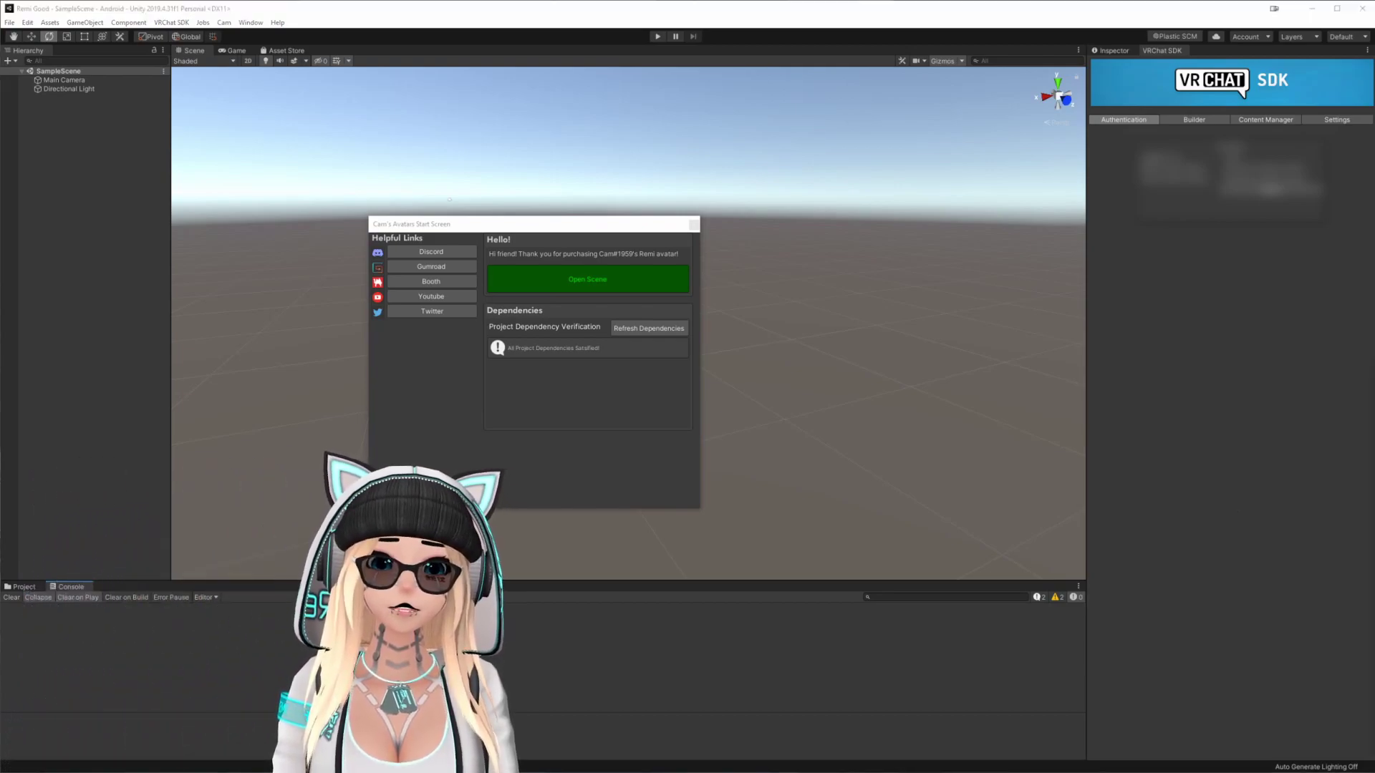
# - Open the Remi Quest scene from the start screen, close the start screen, and orbit the avatar
pyautogui.click(1074, 596)
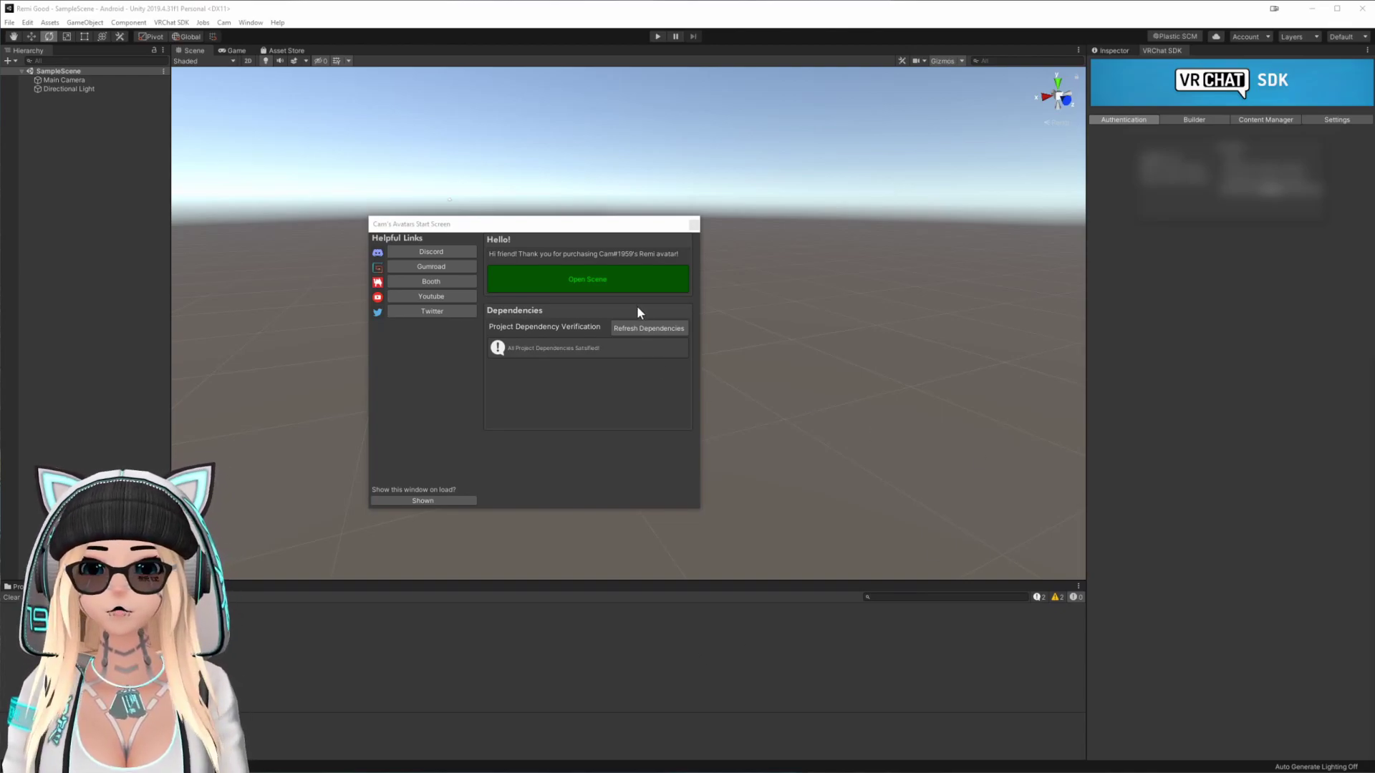
pyautogui.click(569, 275)
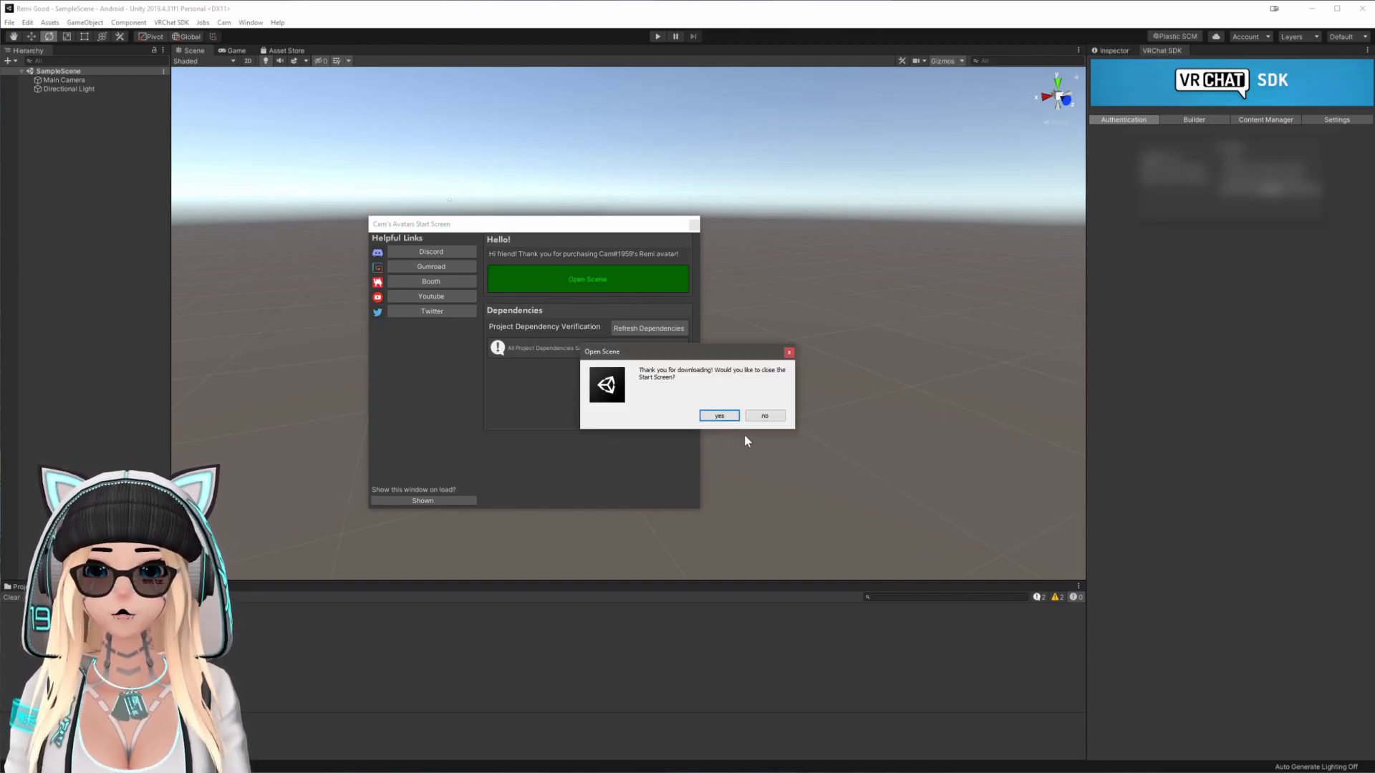
pyautogui.click(711, 421)
pyautogui.keyDown('alt'); pyautogui.moveTo(589, 345); pyautogui.dragTo(714, 300); pyautogui.keyUp('alt')
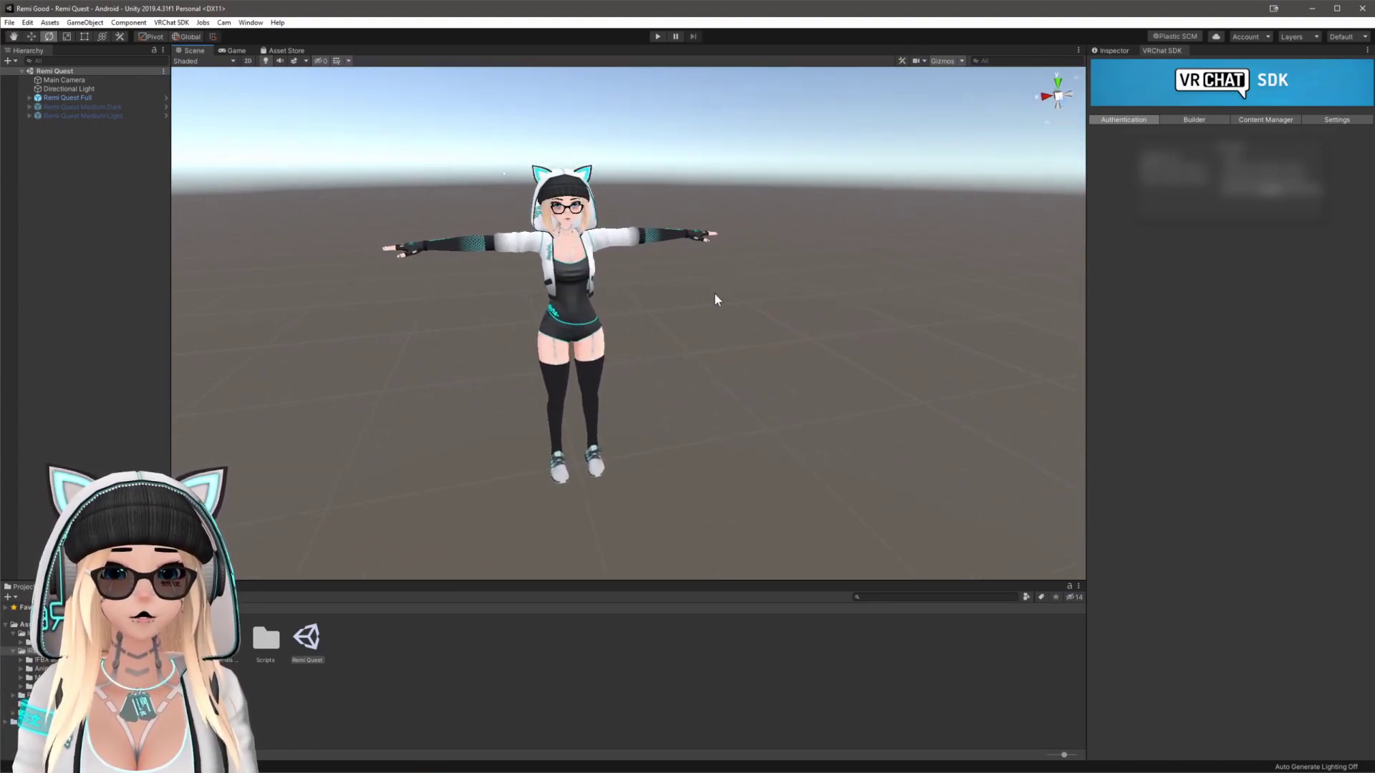
# - From the VRChat SDK control panel's Builder page, Build & Publish Remi Quest Full for Android
pyautogui.click(172, 22)
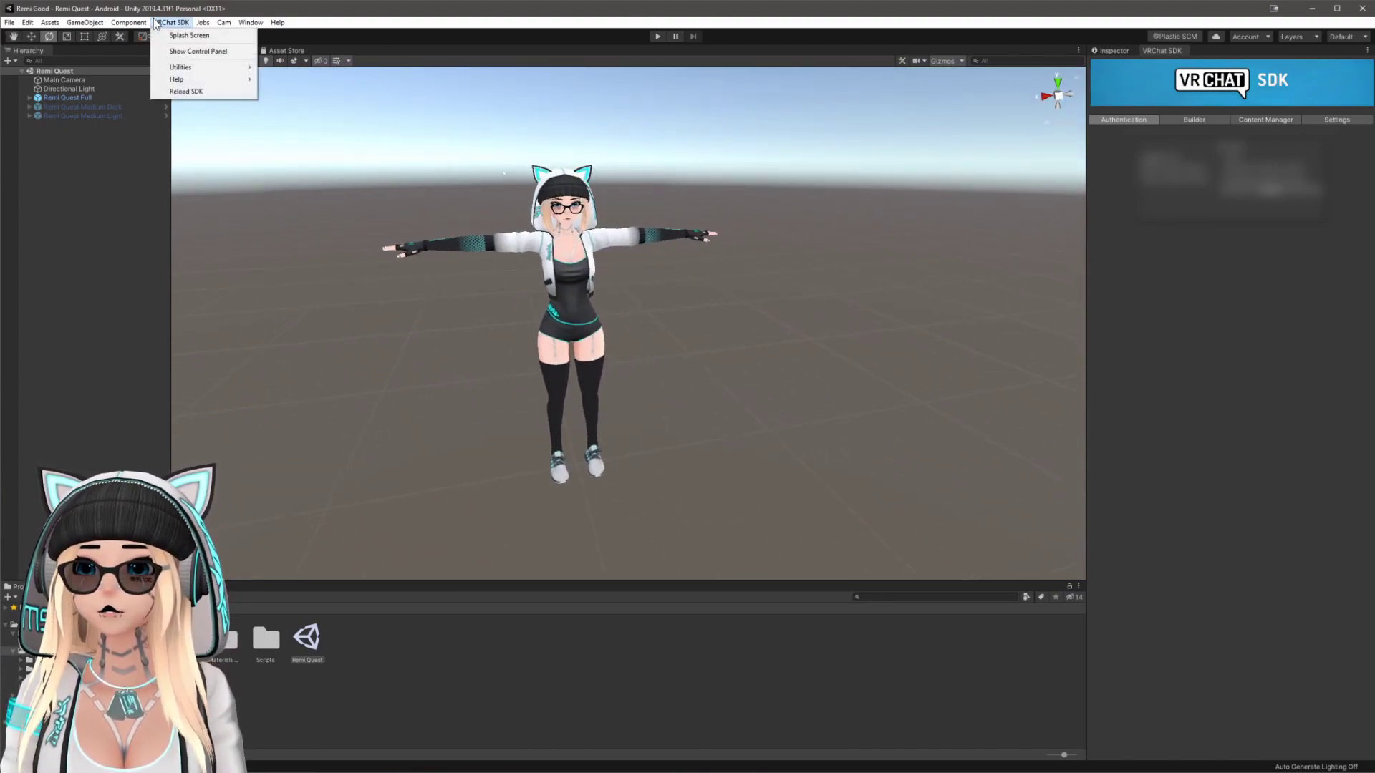
pyautogui.click(185, 50)
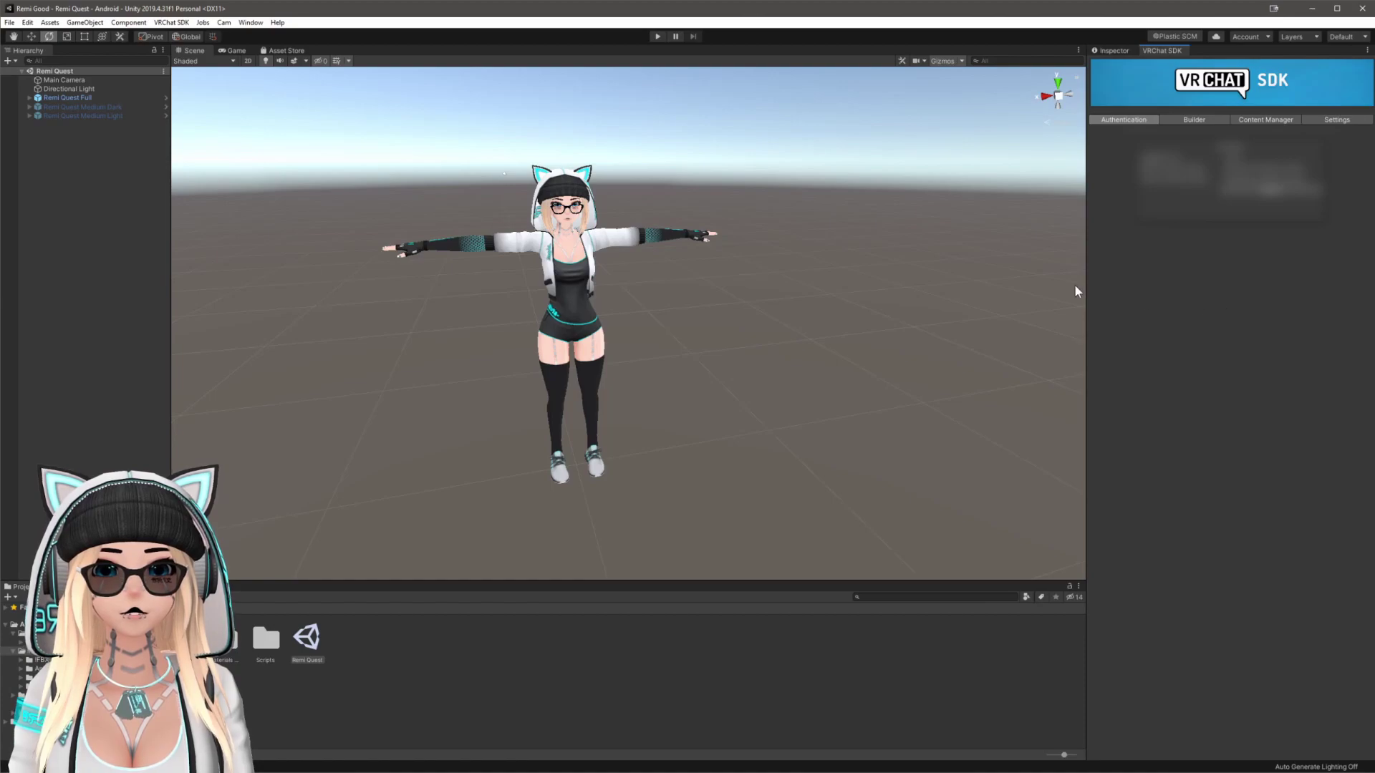
pyautogui.click(1206, 119)
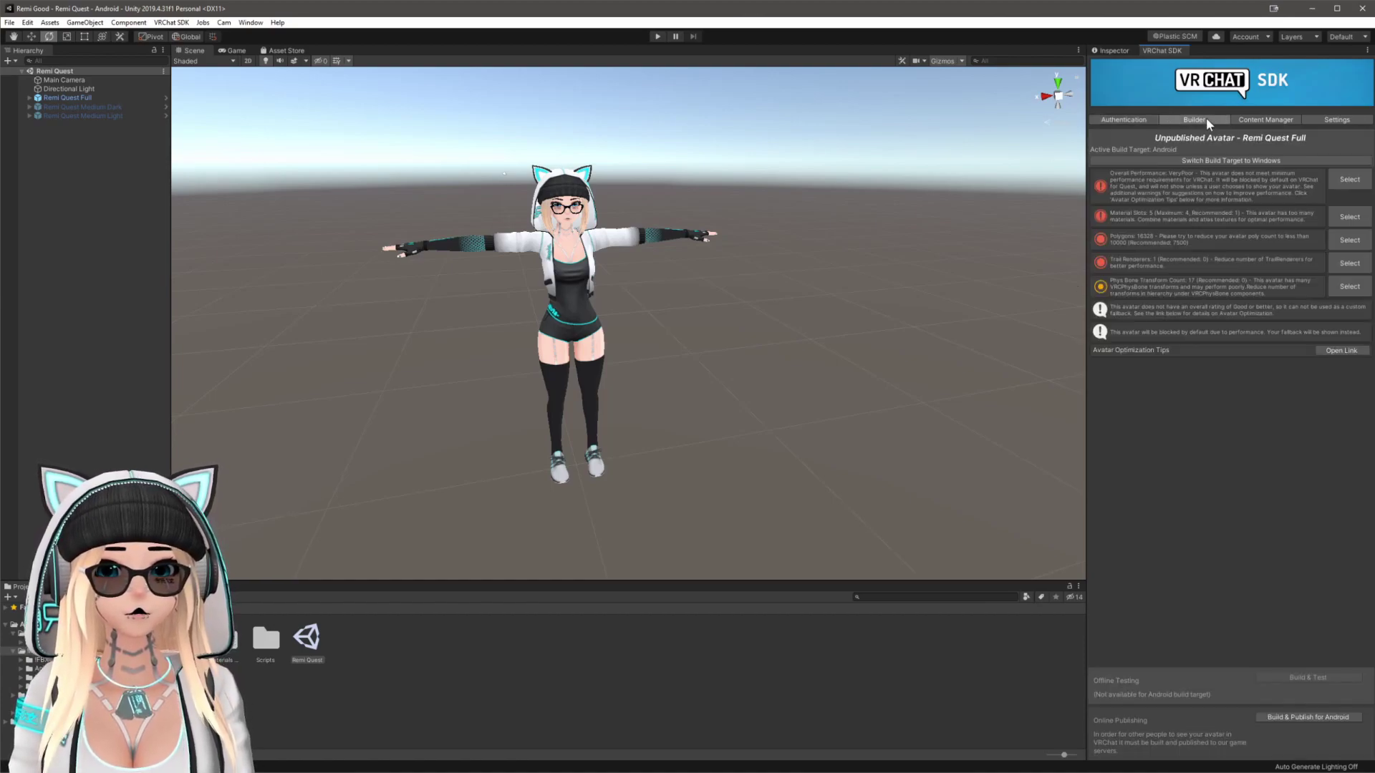
pyautogui.click(1291, 717)
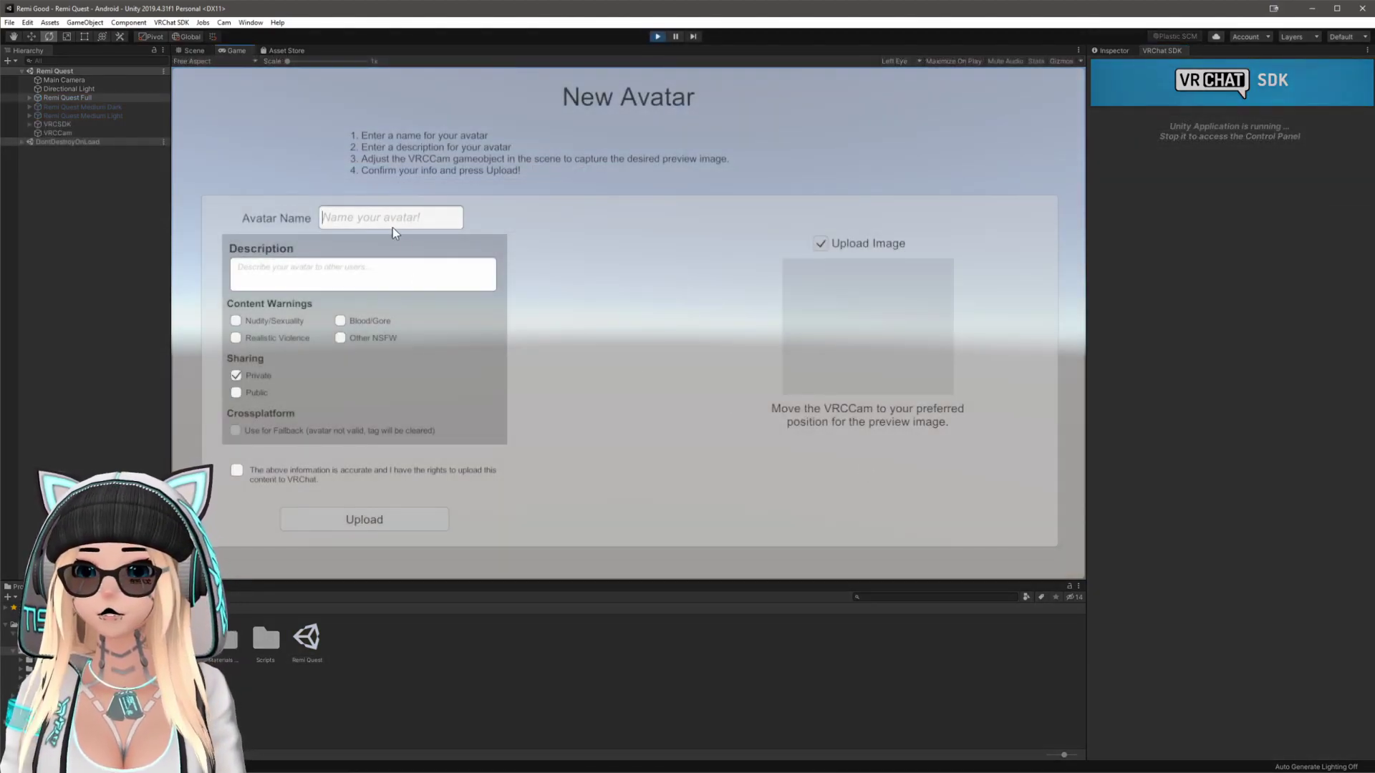
# - Name the avatar Remi Quest, accept the rights agreement, and start the upload
pyautogui.click(392, 228)
pyautogui.write('Remi Question')
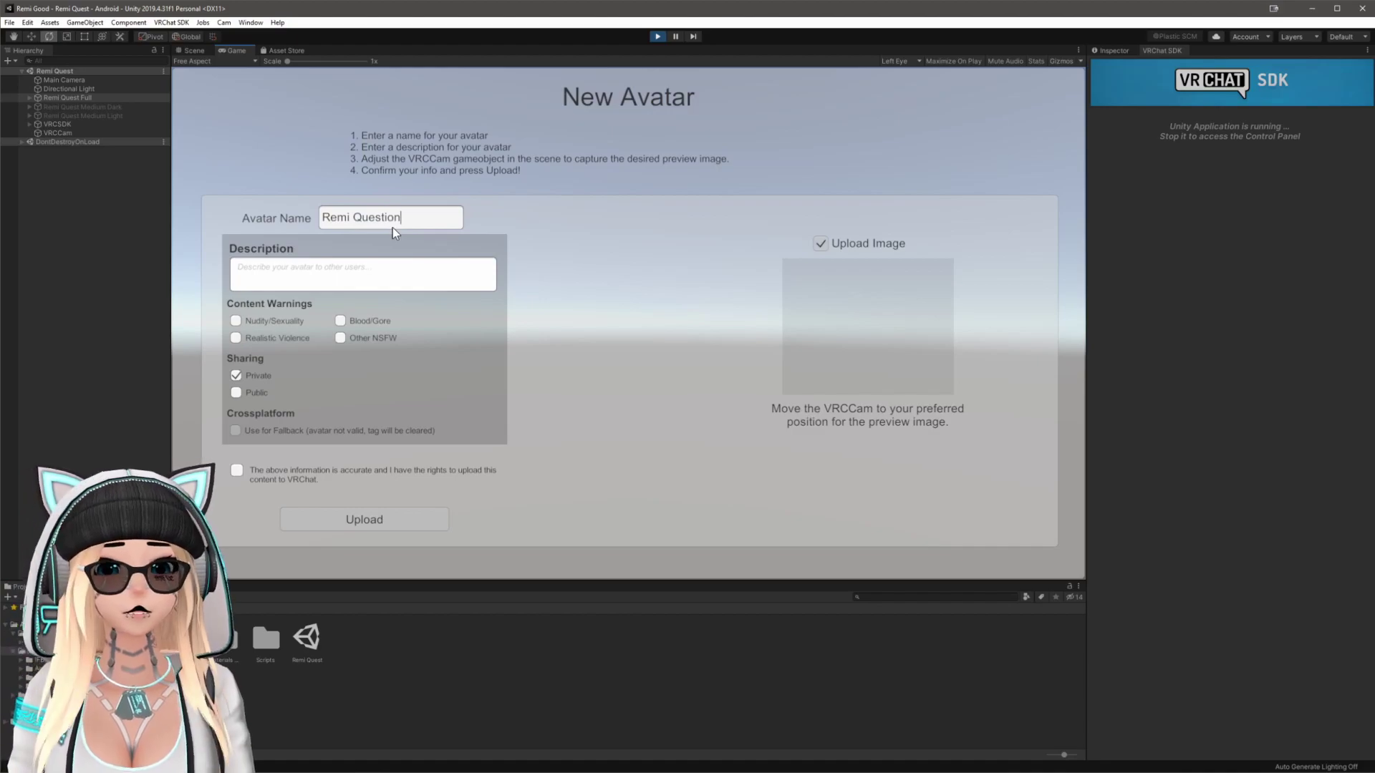
pyautogui.press('BackSpace')
pyautogui.press('BackSpace')
pyautogui.press('BackSpace')
pyautogui.press('BackSpace')
pyautogui.write('t')
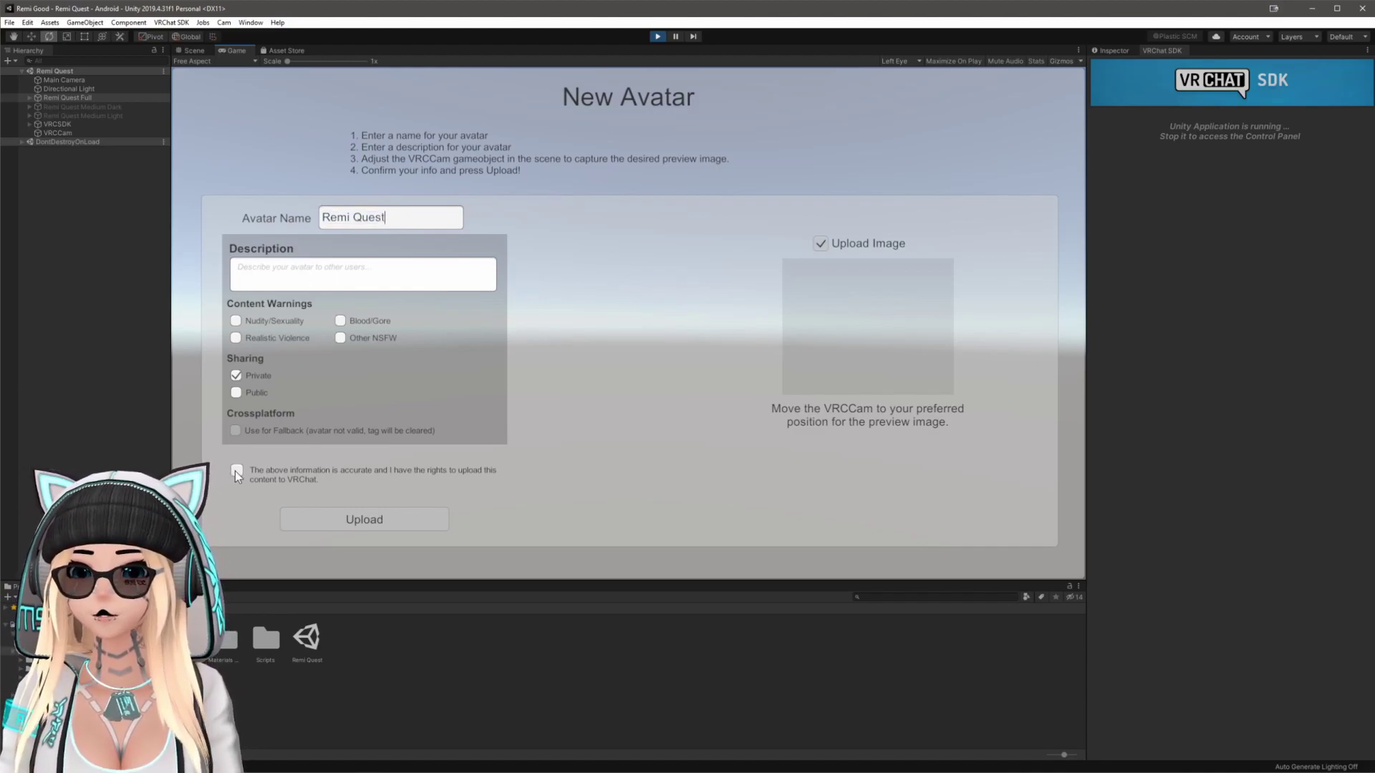
pyautogui.click(237, 472)
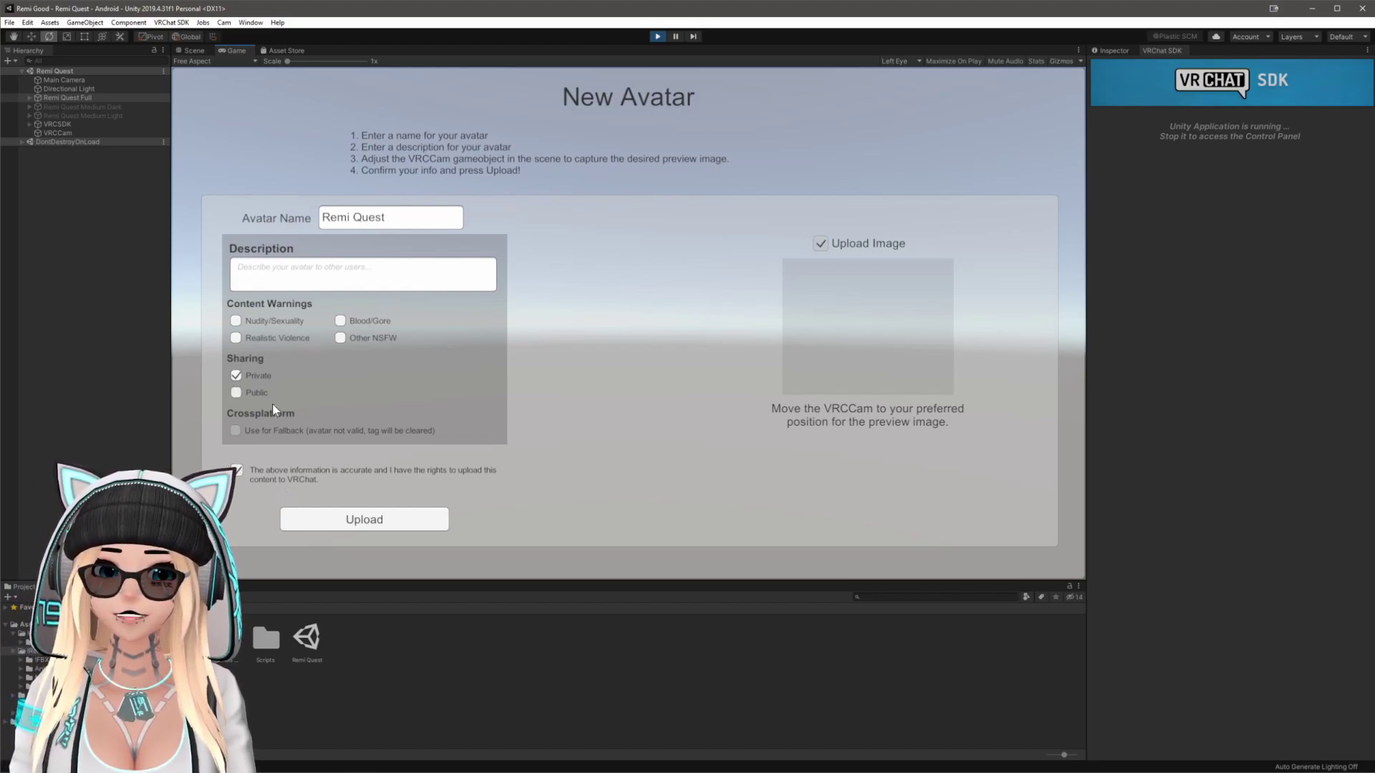
pyautogui.click(392, 517)
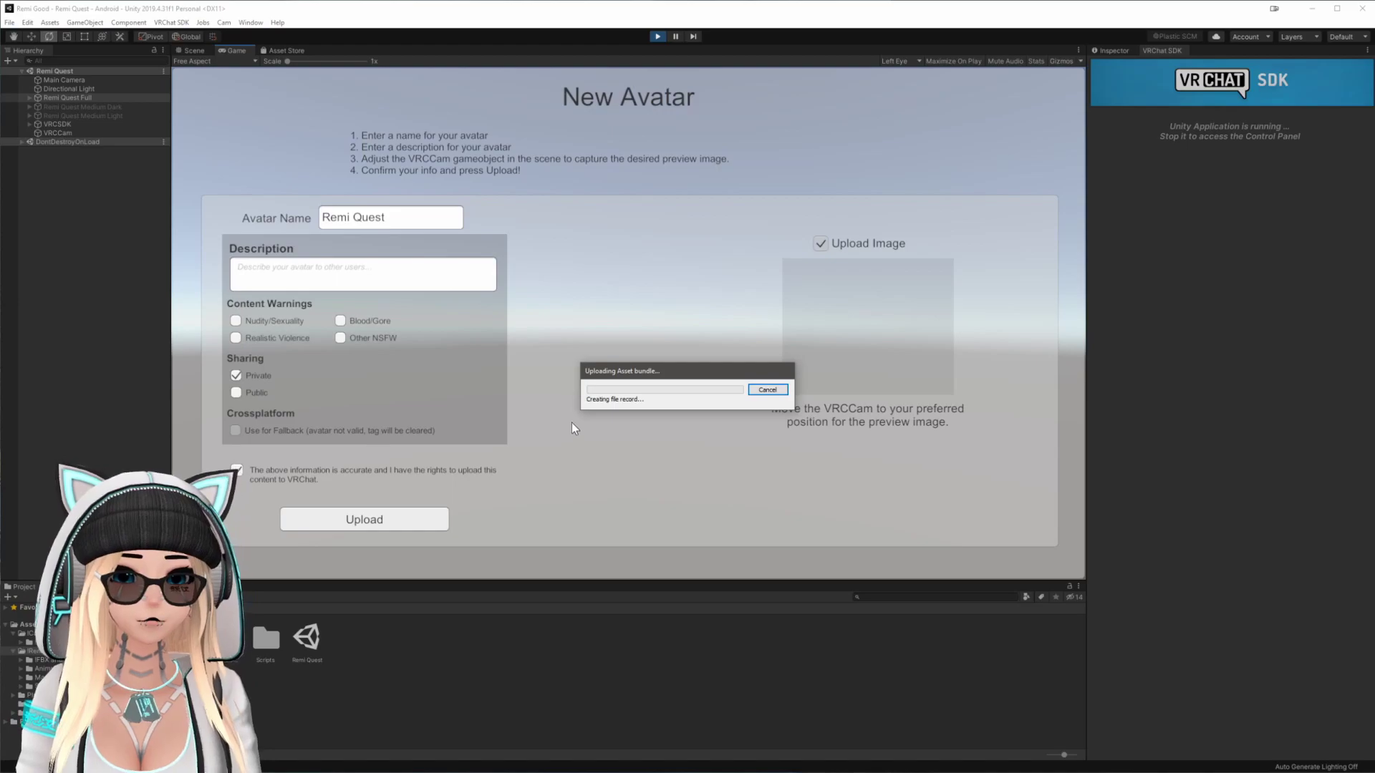